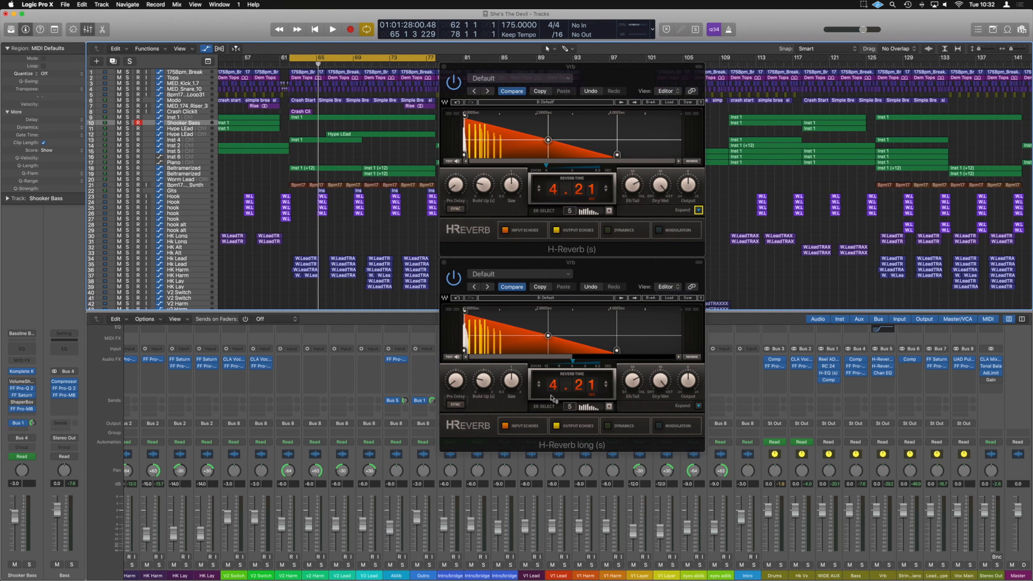
Set the reverb time to 12.0 seconds on H-Reverb long and 6.00 seconds on the standard H-Reverb.
left_click_drag(554, 399, 549, 393)
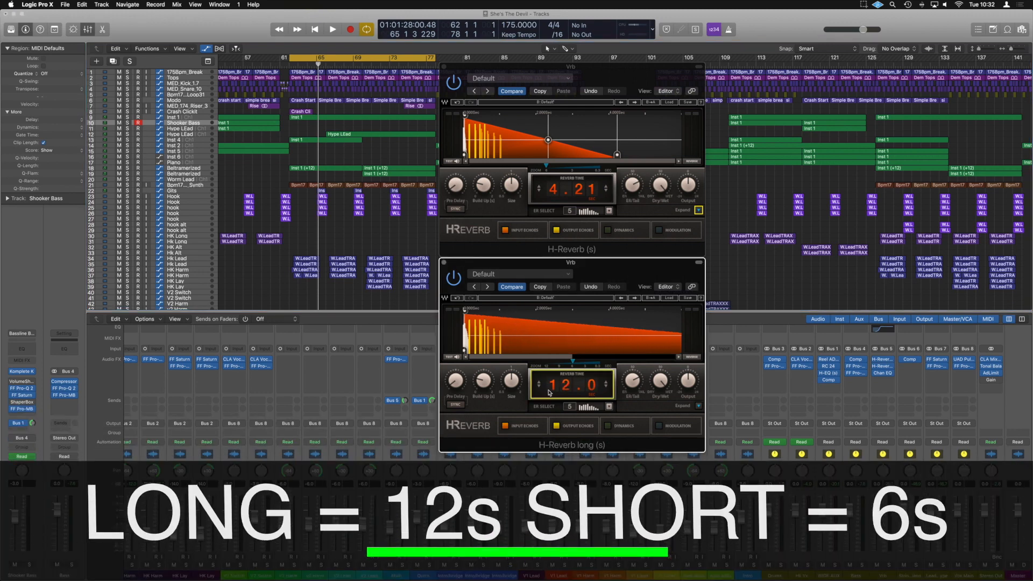
left_click_drag(554, 190, 554, 181)
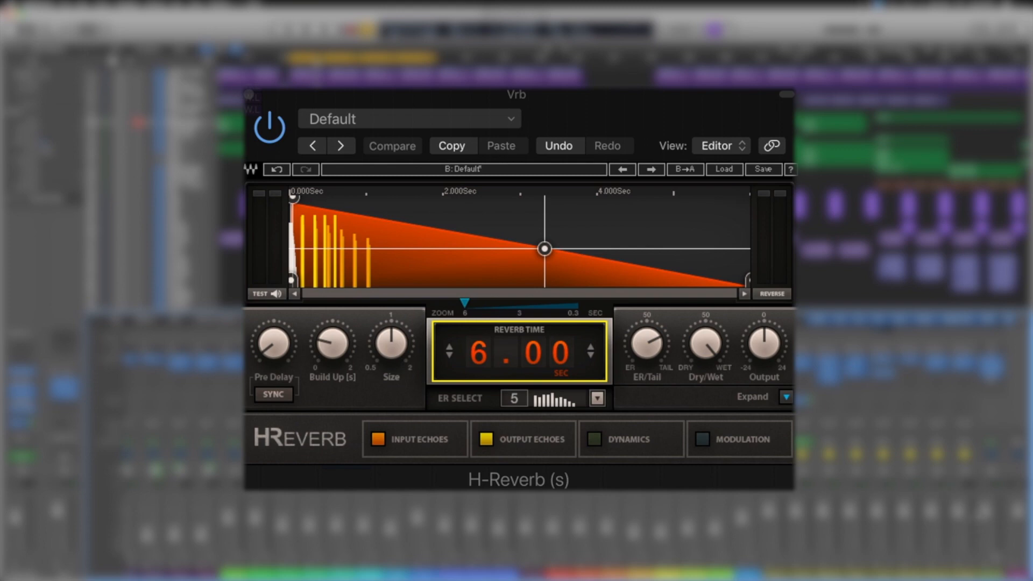
Solo the reverb channel in the mixer and expand H-Reverb (s) to its full set of parameters.
left_click(890, 564)
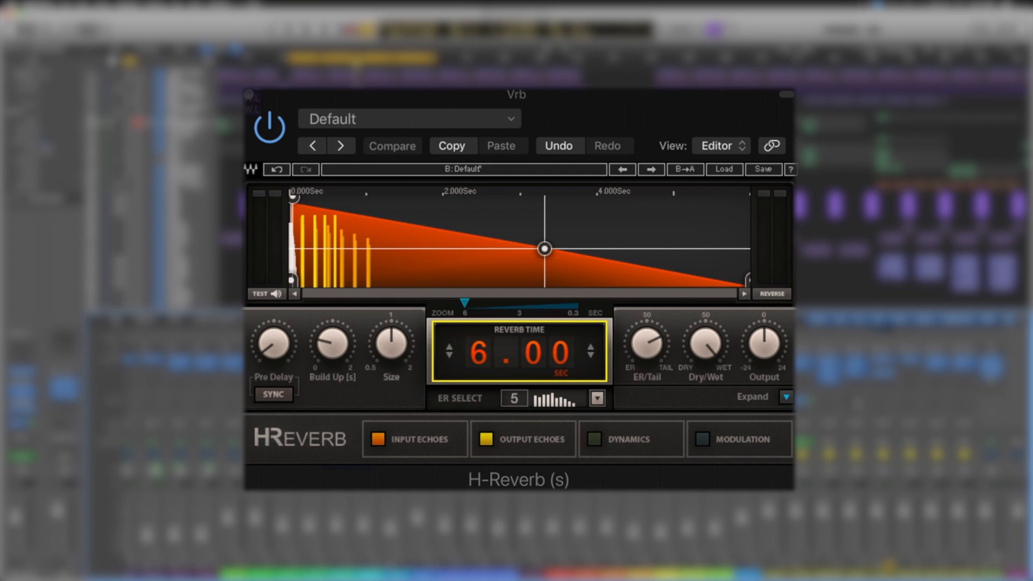
left_click(788, 398)
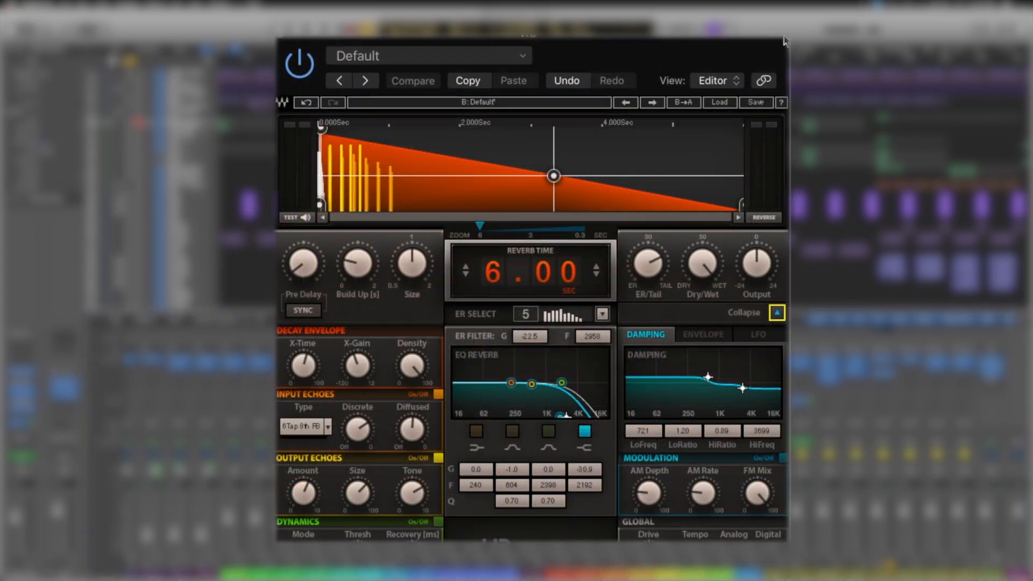
left_click(781, 34)
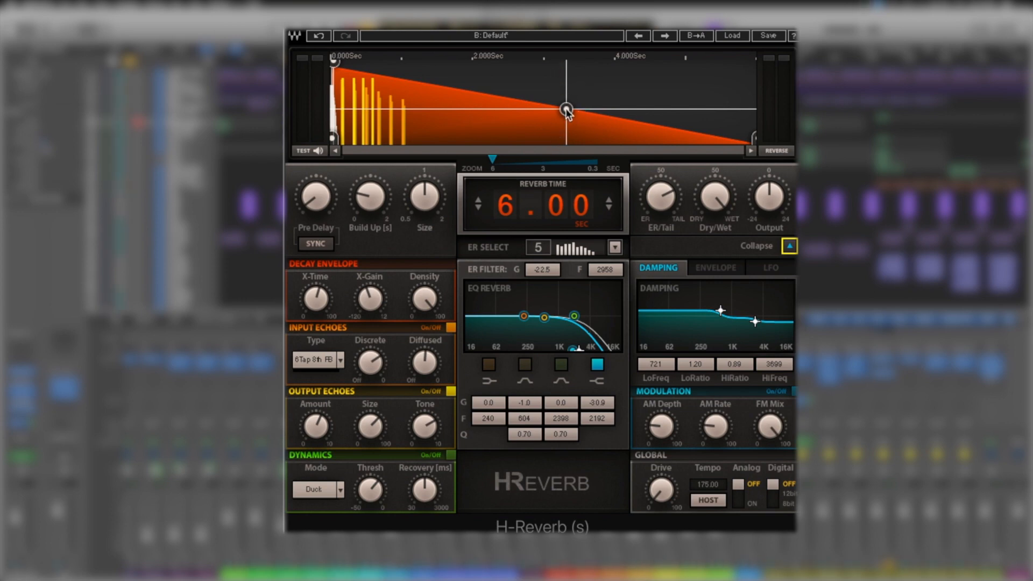
Reshape the reverb envelope with an earlier, louder decay midpoint, a slower build-up and a longer pre-delay.
left_click_drag(566, 109, 501, 77)
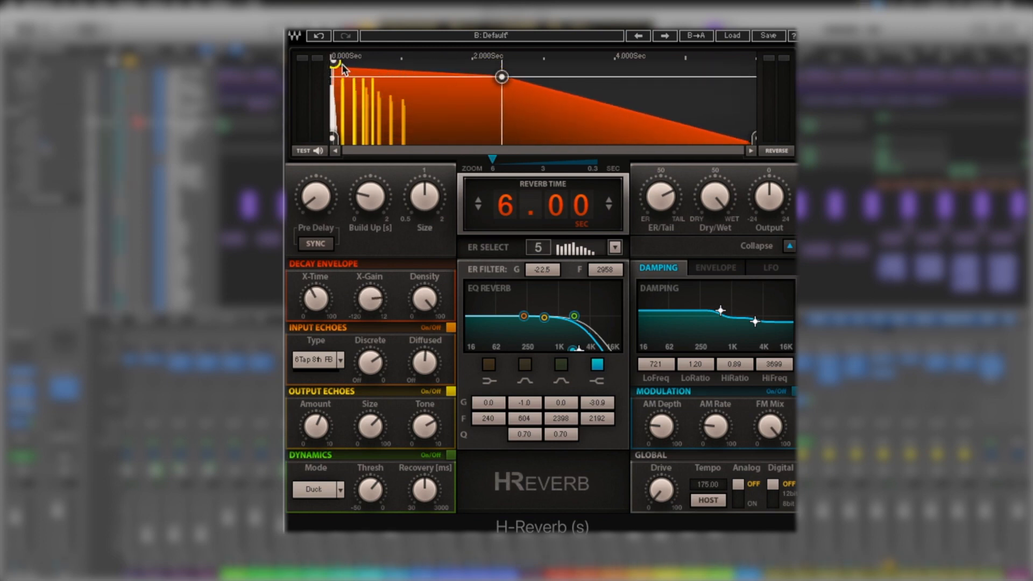
left_click_drag(333, 62, 400, 63)
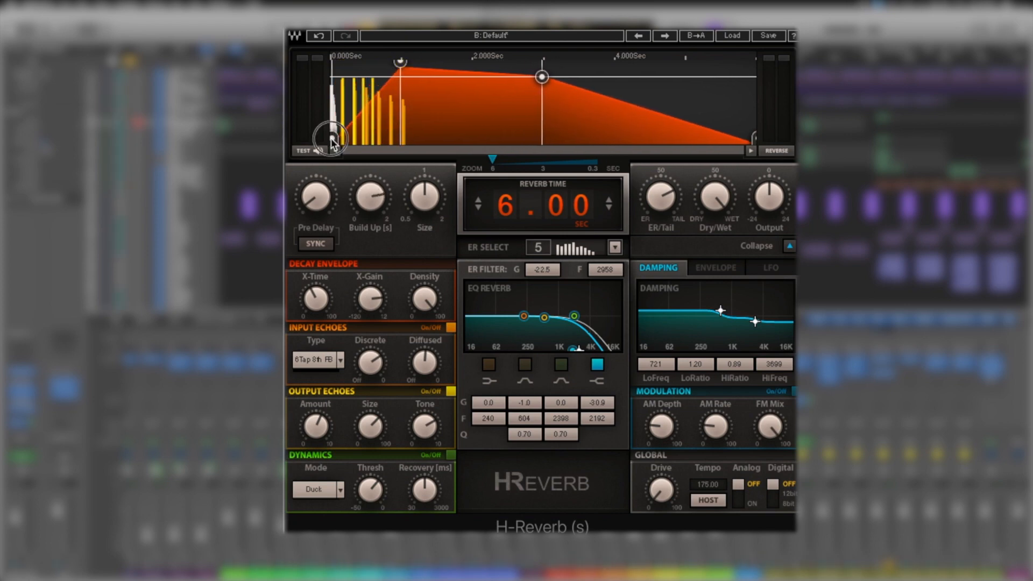
left_click_drag(333, 139, 365, 138)
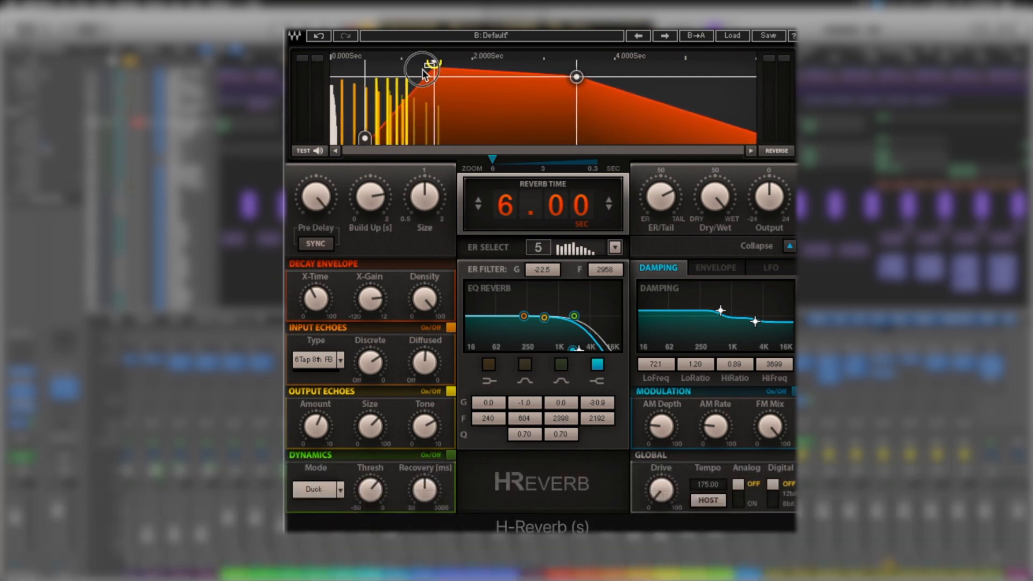
left_click_drag(434, 62, 399, 62)
left_click_drag(660, 196, 660, 221)
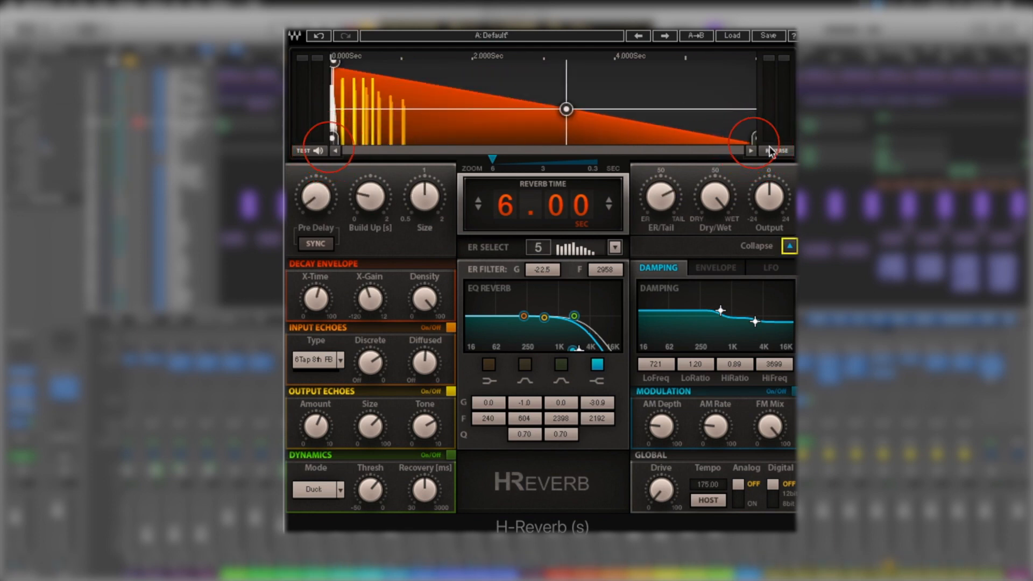
Lengthen the pre-delay and build-up using their handles on the reverb envelope graph.
mouse_move(753, 138)
left_mouse_down()
mouse_move(373, 139)
mouse_move(755, 139)
left_mouse_up()
left_click_drag(332, 139, 353, 139)
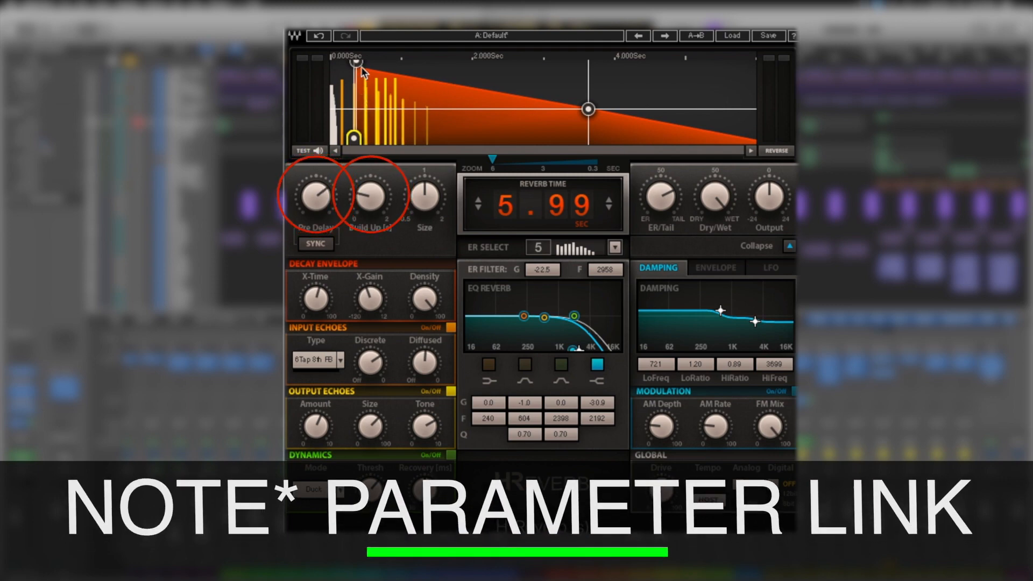
left_click_drag(356, 63, 429, 63)
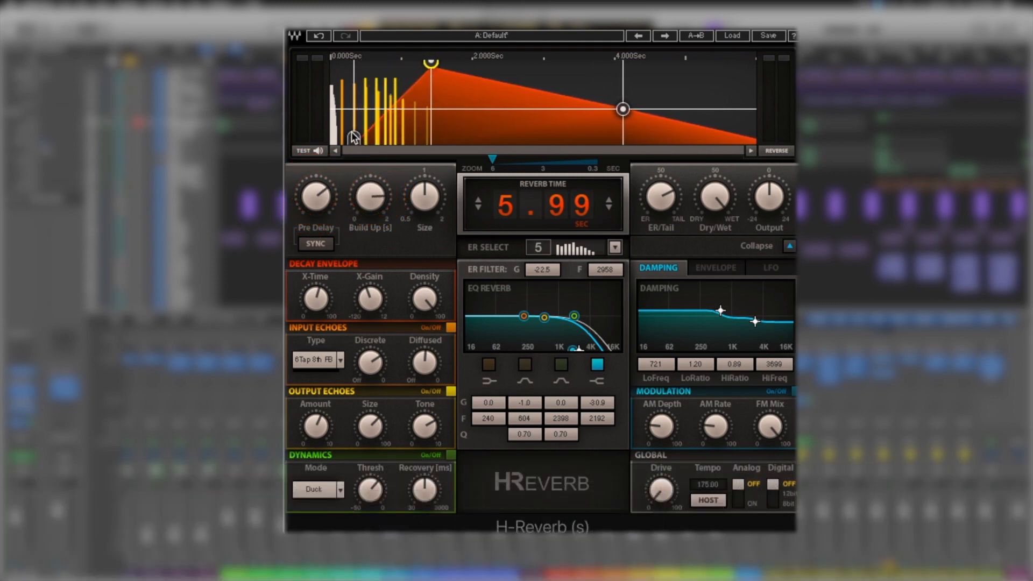
left_click_drag(353, 138, 364, 138)
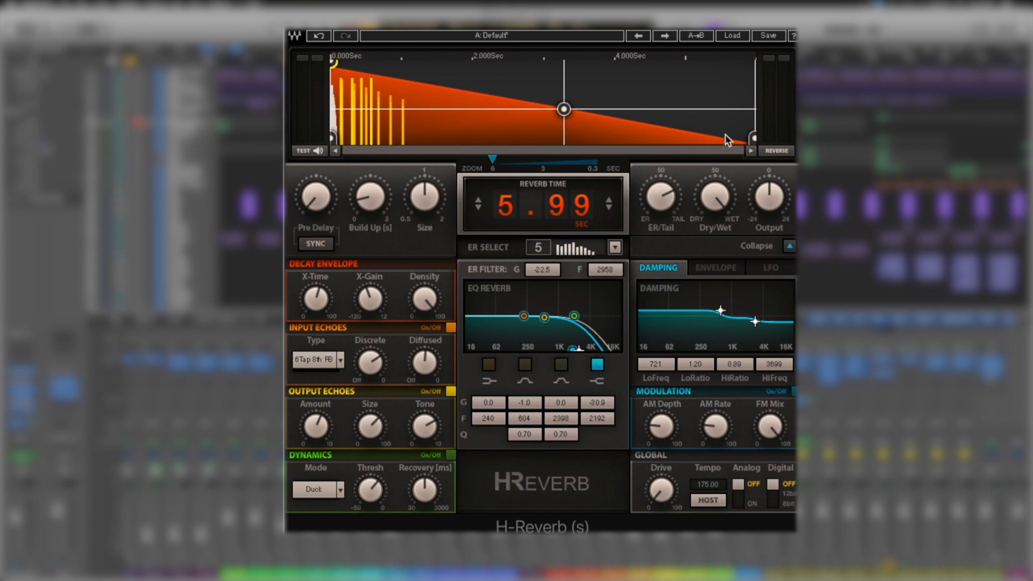
Shorten the reverb time to 3.19 seconds and audition a tempo-synced pre-delay of 1/64 with the test signal.
left_click_drag(755, 139, 557, 138)
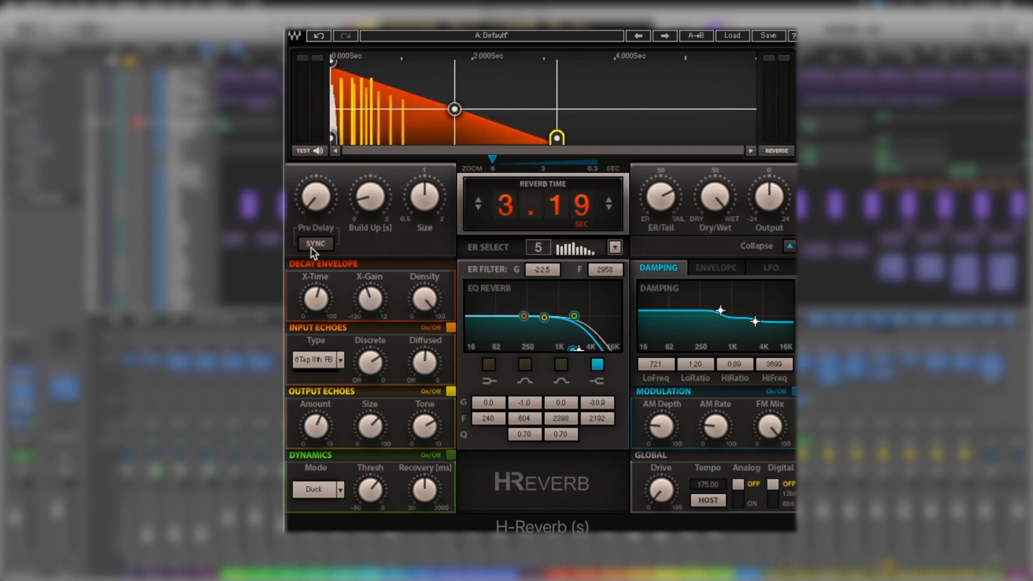
left_click_drag(317, 202, 321, 207)
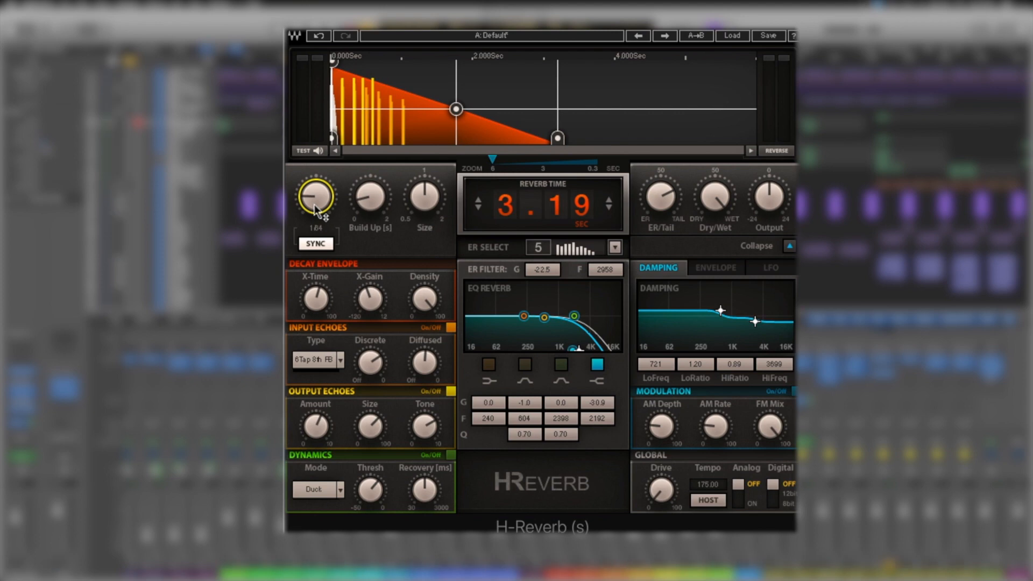
left_click(312, 152)
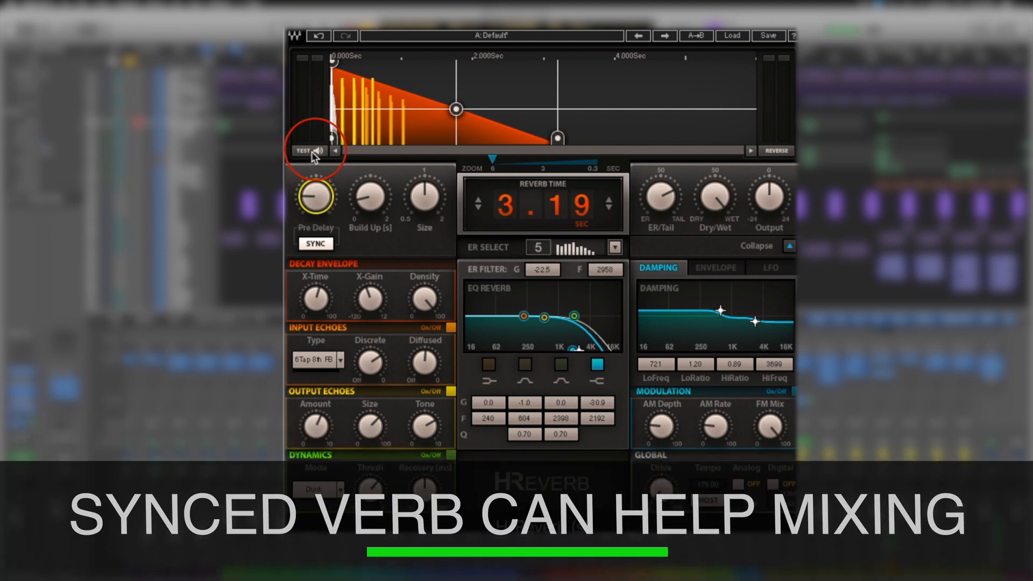
left_click(312, 152)
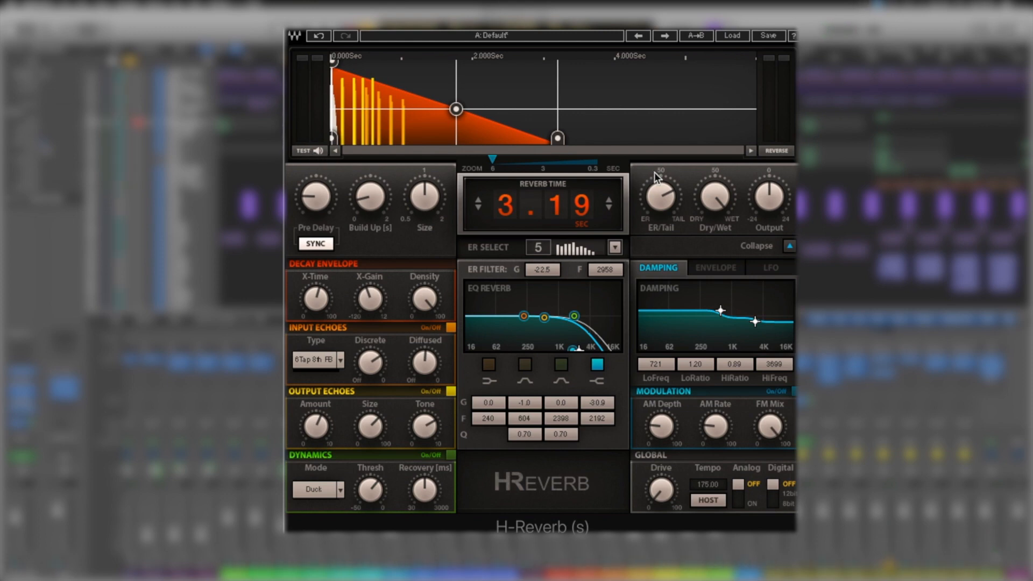
Audition the reversed reverb with the test signal, and switch reversing back off.
left_click(776, 152)
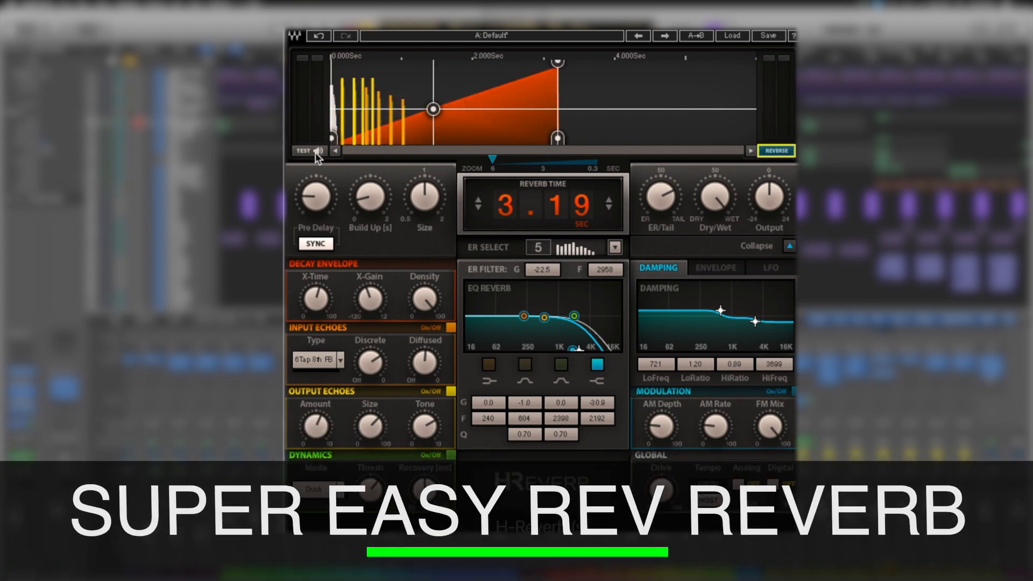
left_click(316, 152)
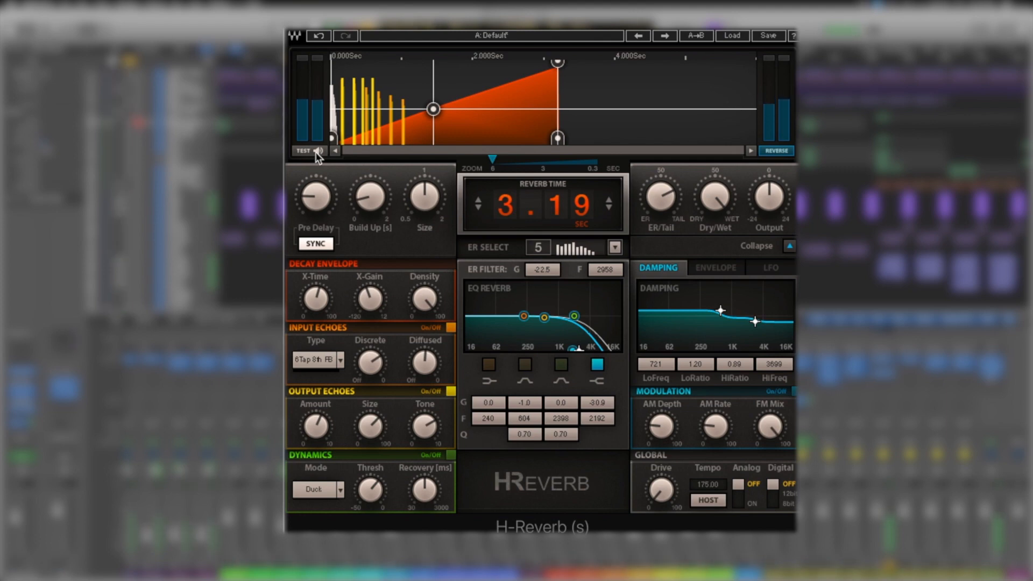
left_click(316, 151)
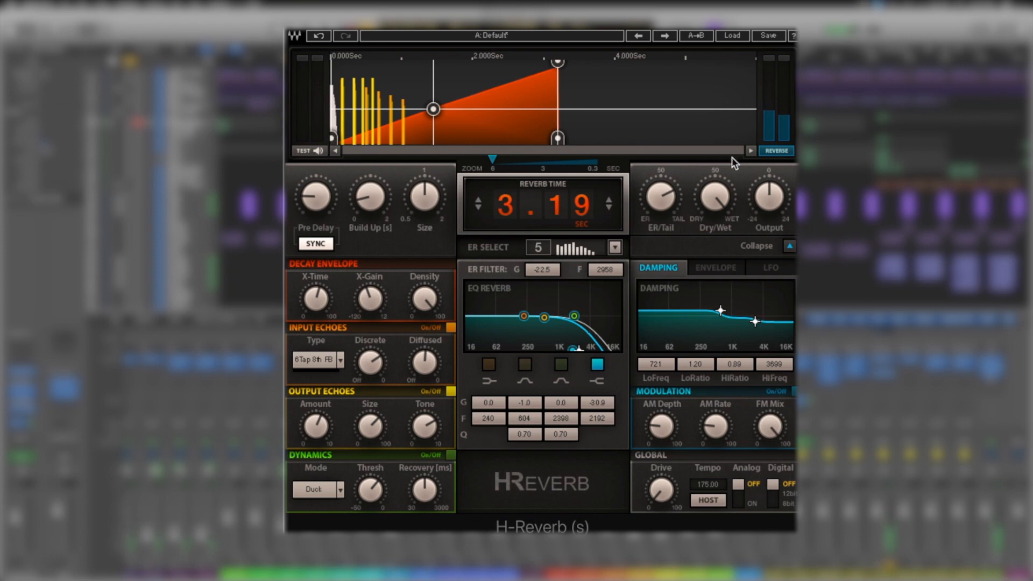
left_click(780, 154)
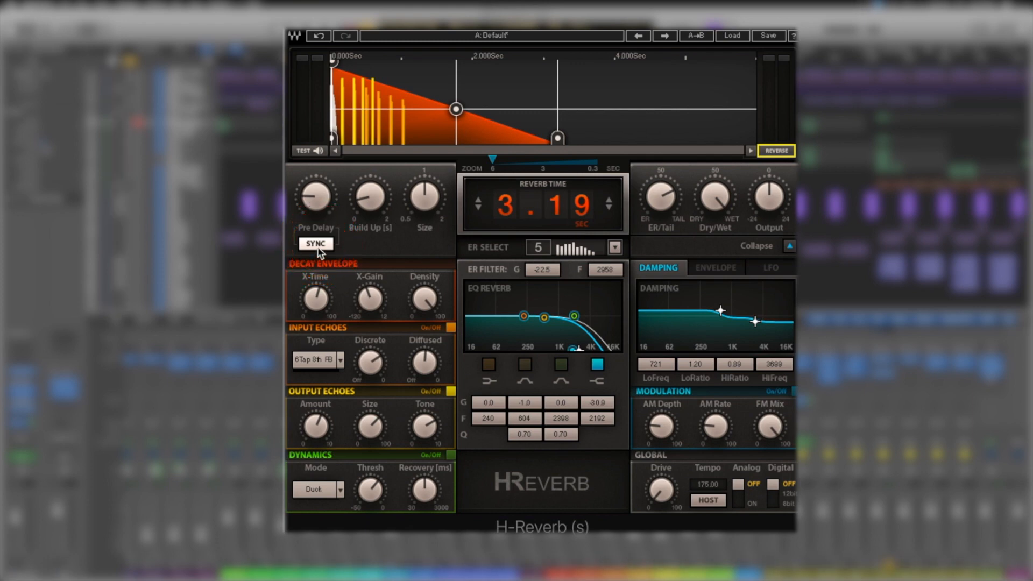
Try the reverb size at its 2.00 maximum and at its 0.50 minimum.
mouse_move(315, 200)
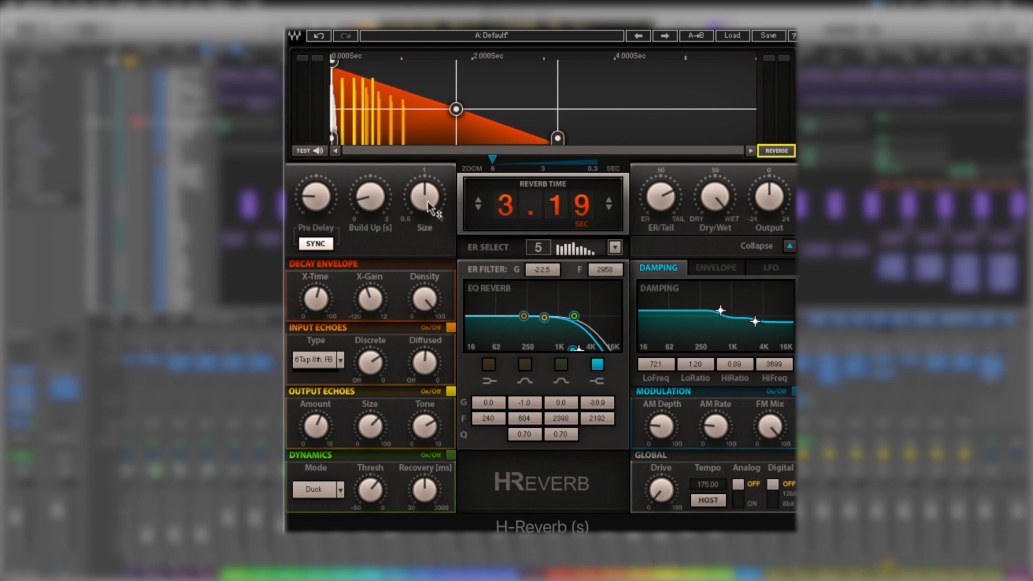
left_click_drag(431, 205, 431, 161)
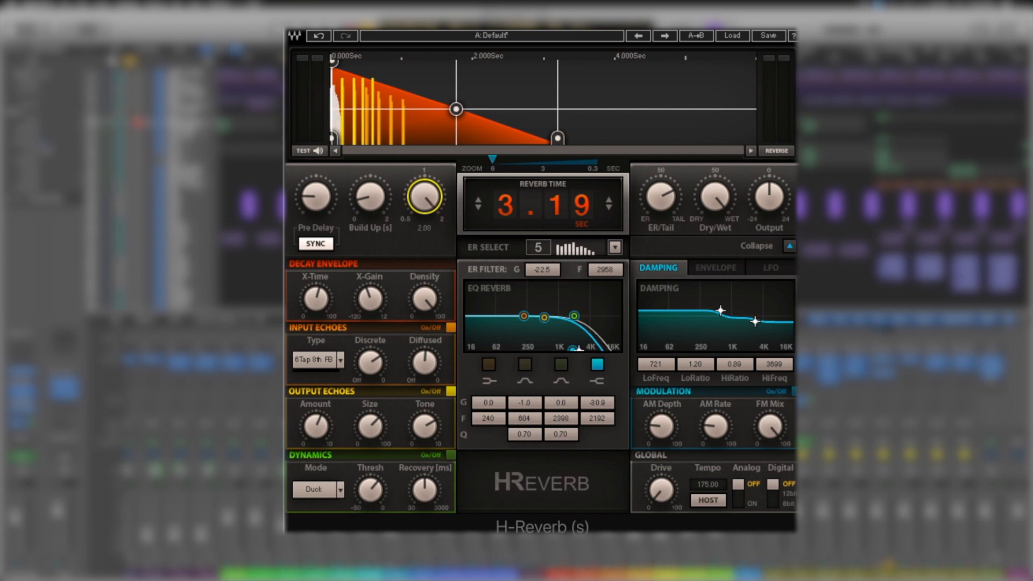
left_click(429, 208, "alt")
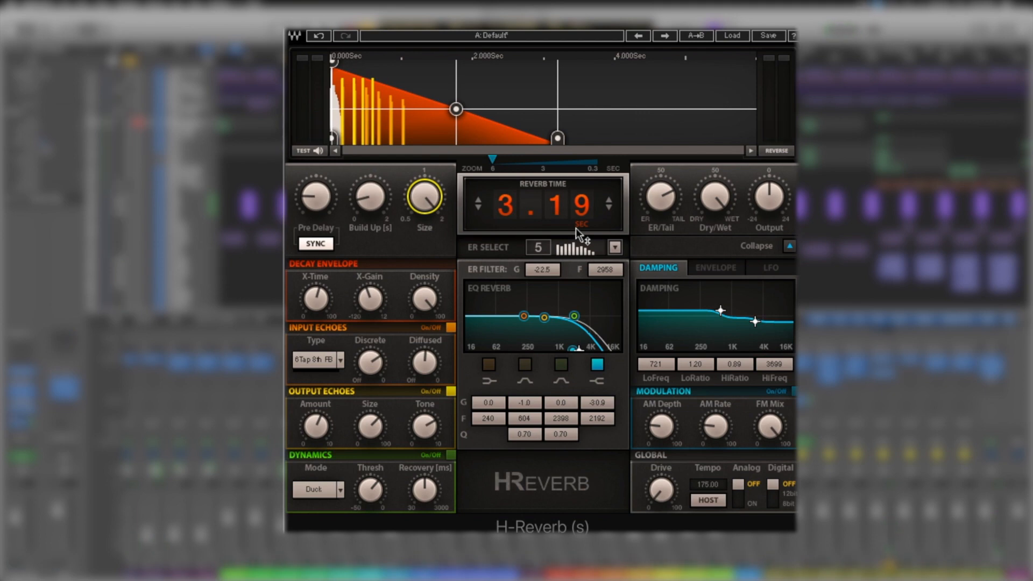
left_click_drag(430, 191, 430, 264)
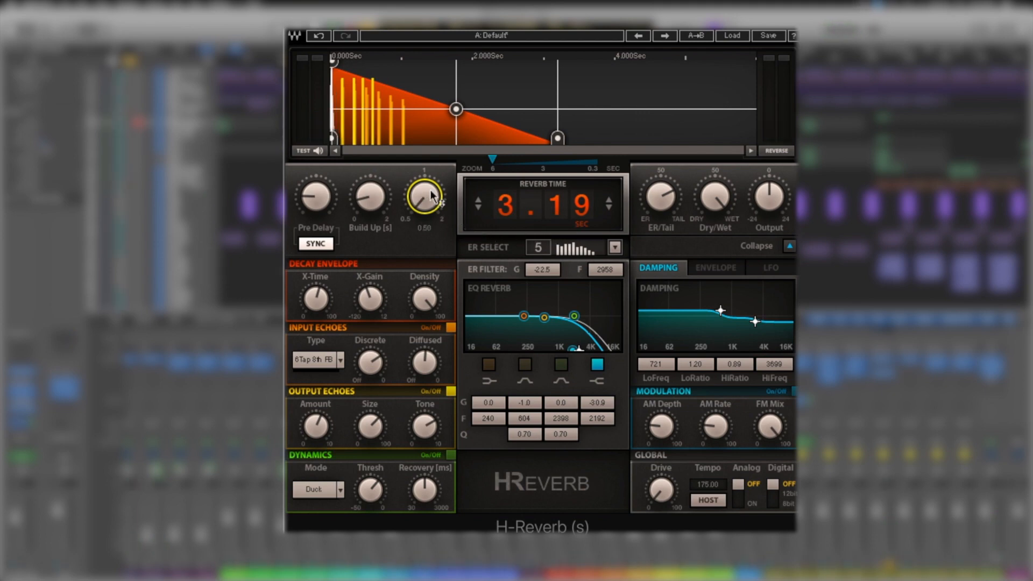
Lengthen the reverb time to 4.29 seconds and try slower build-ups, bringing the build-up back to a short value.
mouse_move(667, 199)
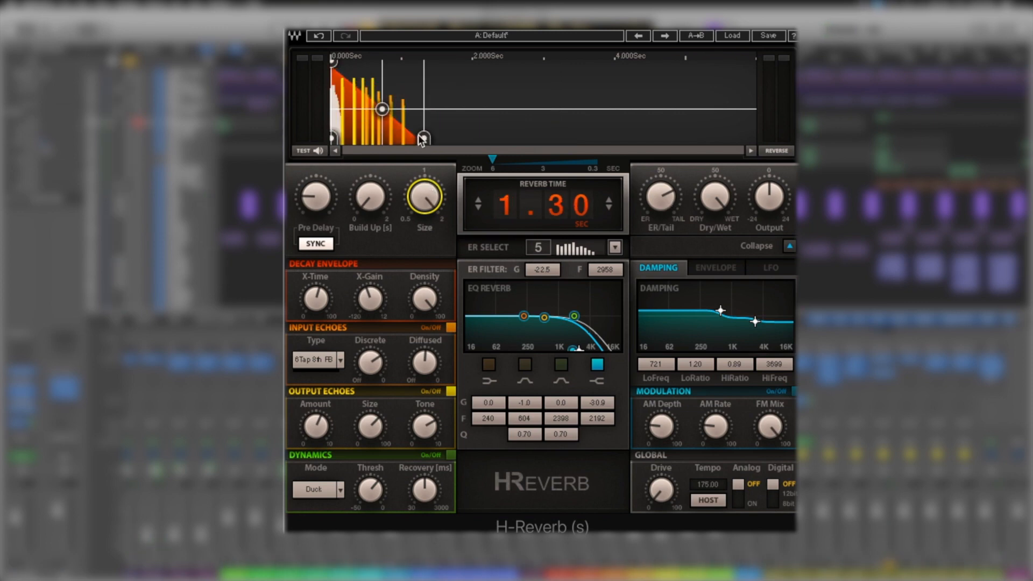
left_click_drag(421, 138, 634, 138)
left_click_drag(369, 209, 370, 179)
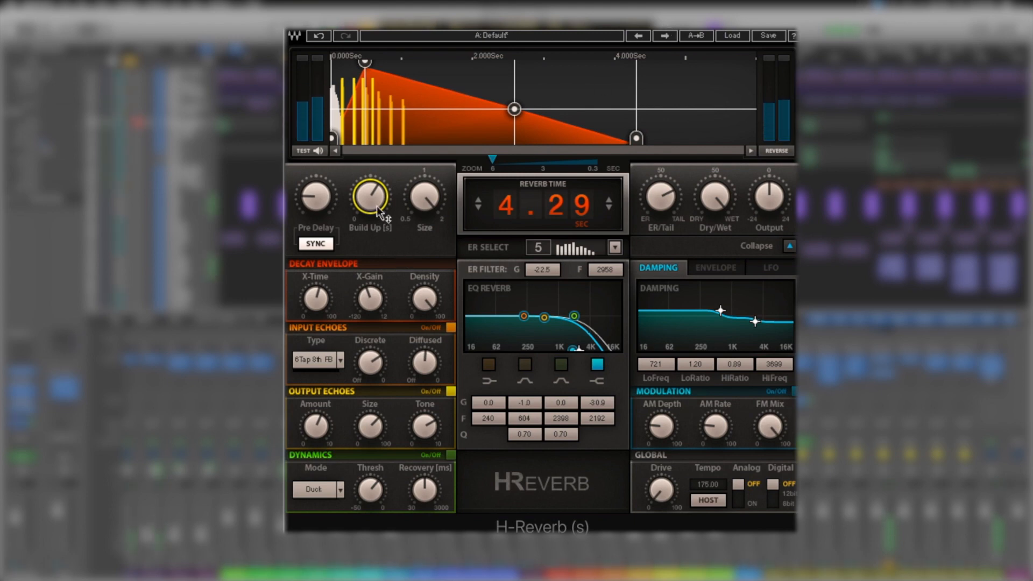
left_click_drag(379, 200, 377, 198)
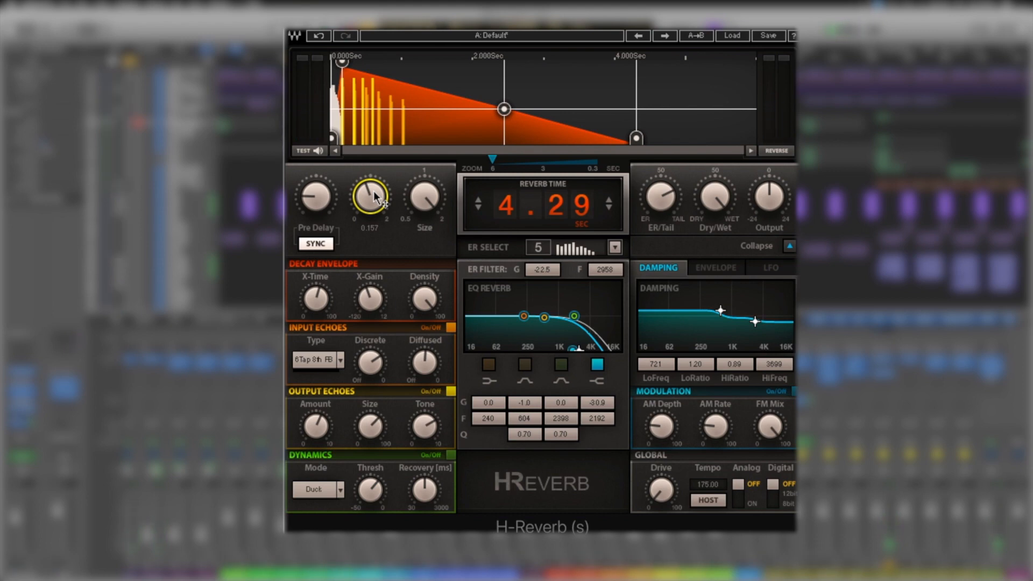
mouse_move(375, 196)
left_mouse_down()
mouse_move(375, 215)
mouse_move(407, 216)
left_mouse_up()
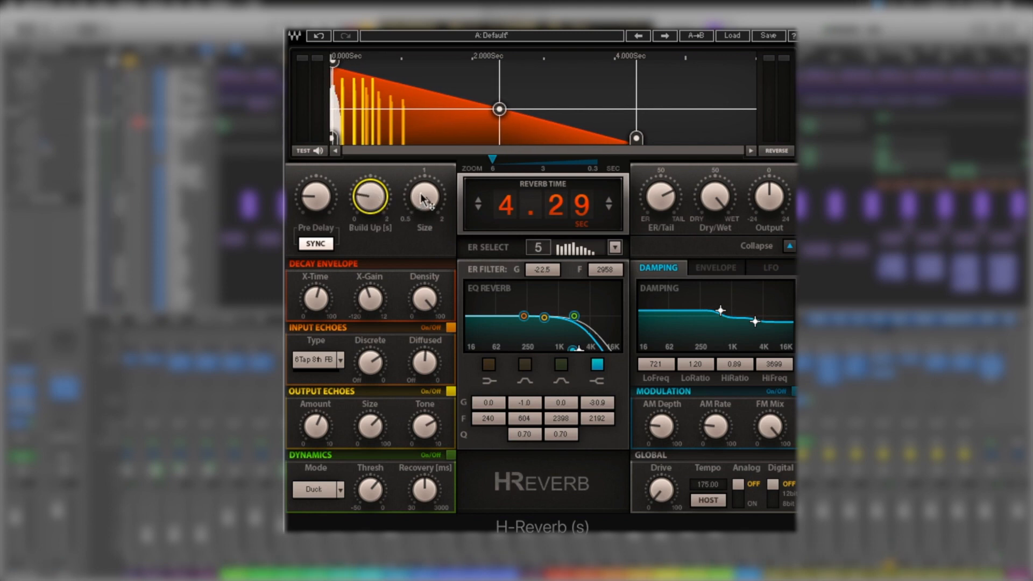
Reduce the reverb size and shorten the reverb time to 0.77 seconds for a small-room sound.
left_click(425, 197)
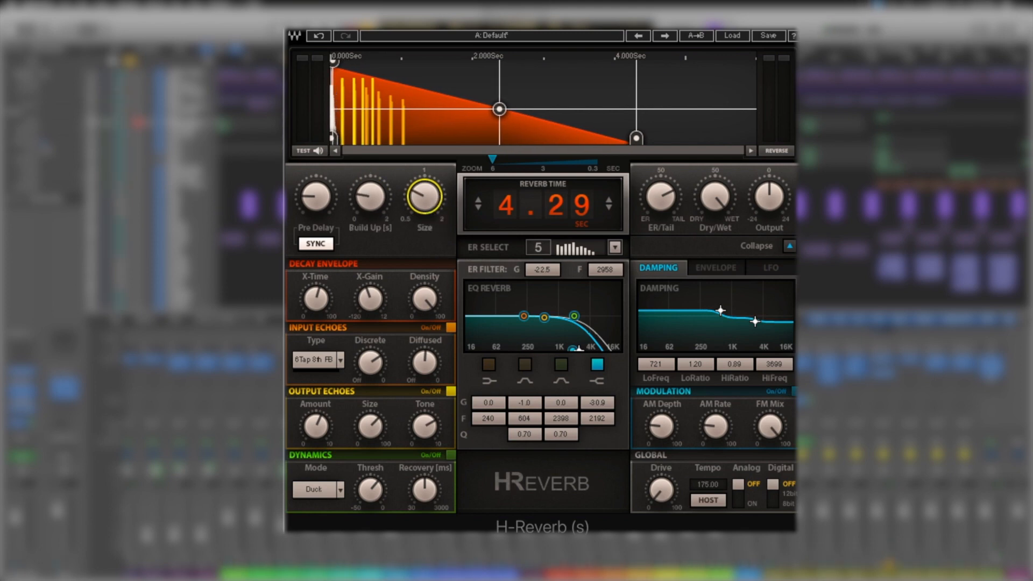
left_click_drag(425, 196, 425, 202)
left_click_drag(570, 235, 462, 148)
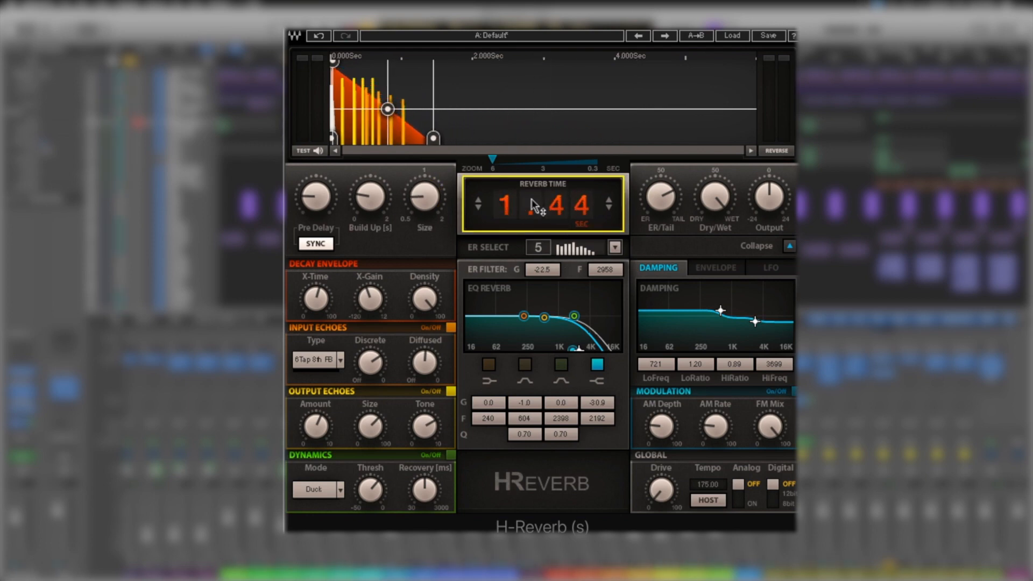
mouse_move(542, 201)
left_mouse_down()
mouse_move(558, 238)
mouse_move(557, 212)
left_mouse_up()
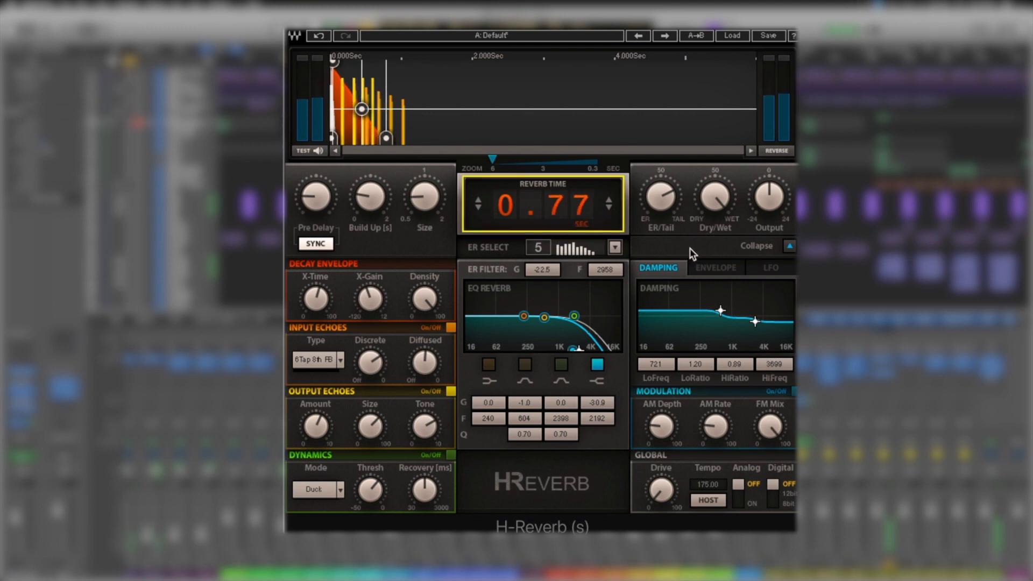
Lower the ER/Tail balance to its 50 midpoint to bring in more early reflections.
left_click_drag(663, 213, 663, 245)
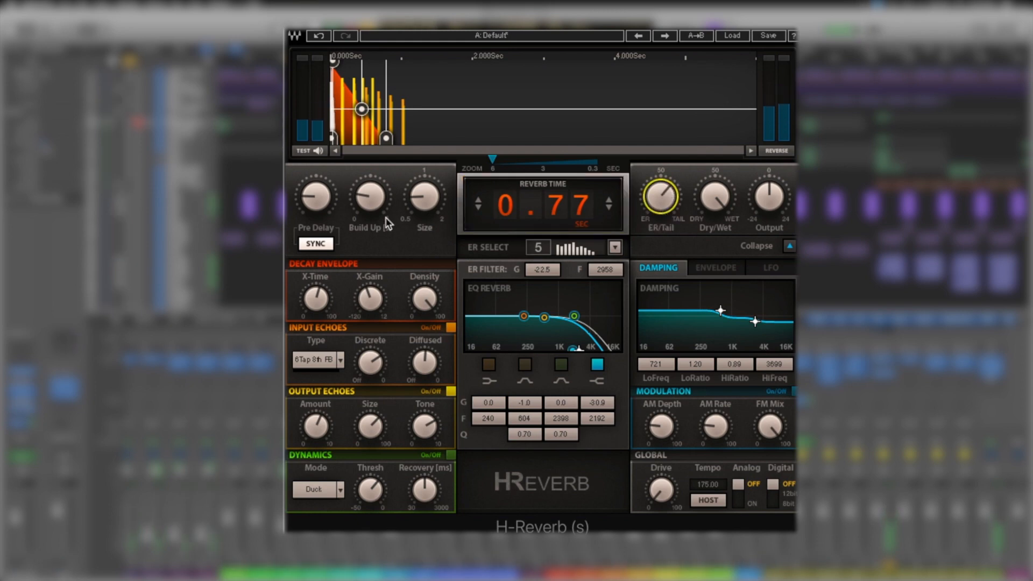
left_click_drag(365, 110, 369, 73)
left_click(333, 63)
left_click_drag(362, 109, 402, 128)
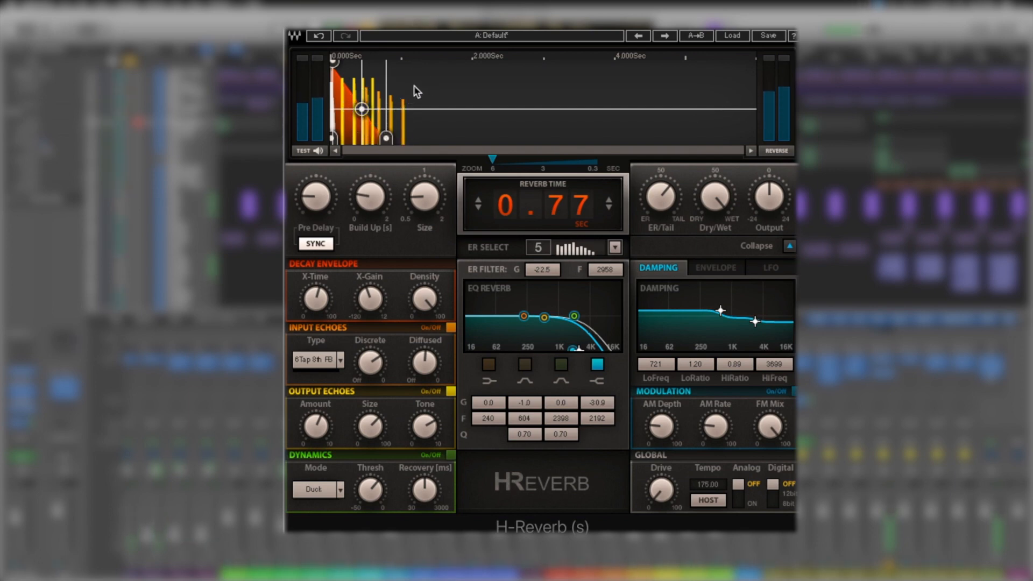
left_click(661, 197)
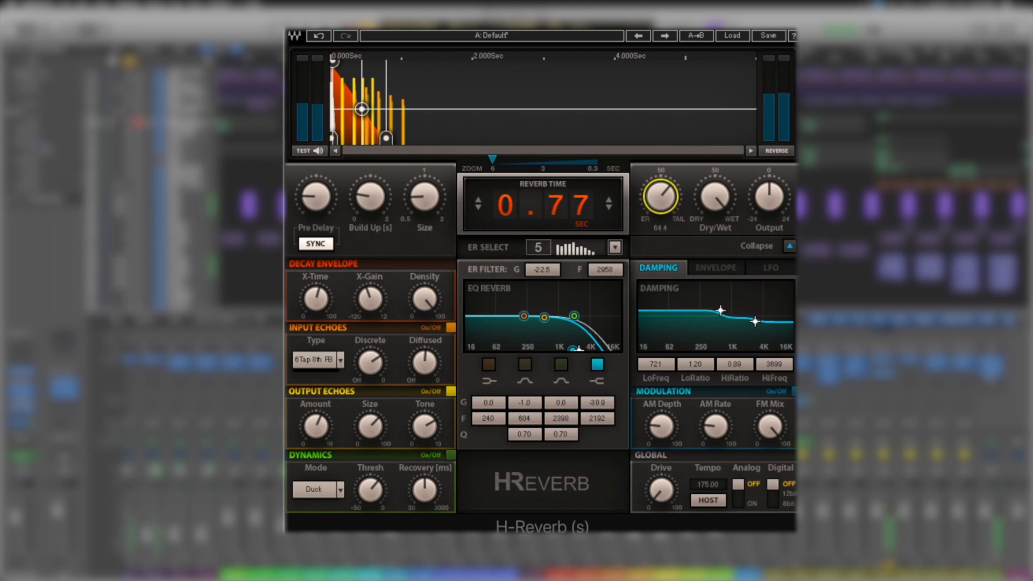
left_click_drag(661, 197, 663, 200)
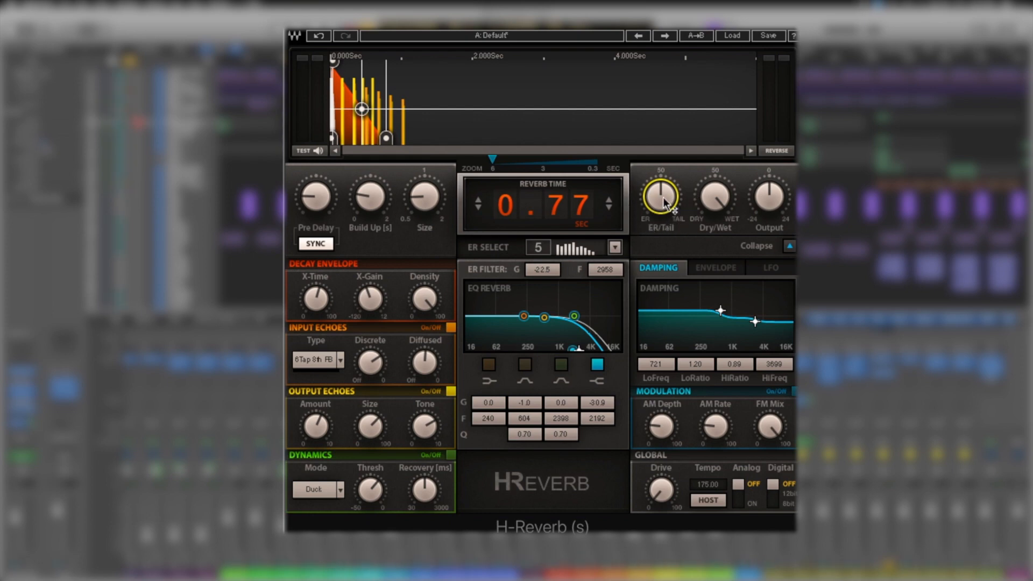
Try the ER/Tail balance fully on early reflections and fully on tail, and return it to the 50 midpoint.
left_click_drag(663, 198, 663, 242)
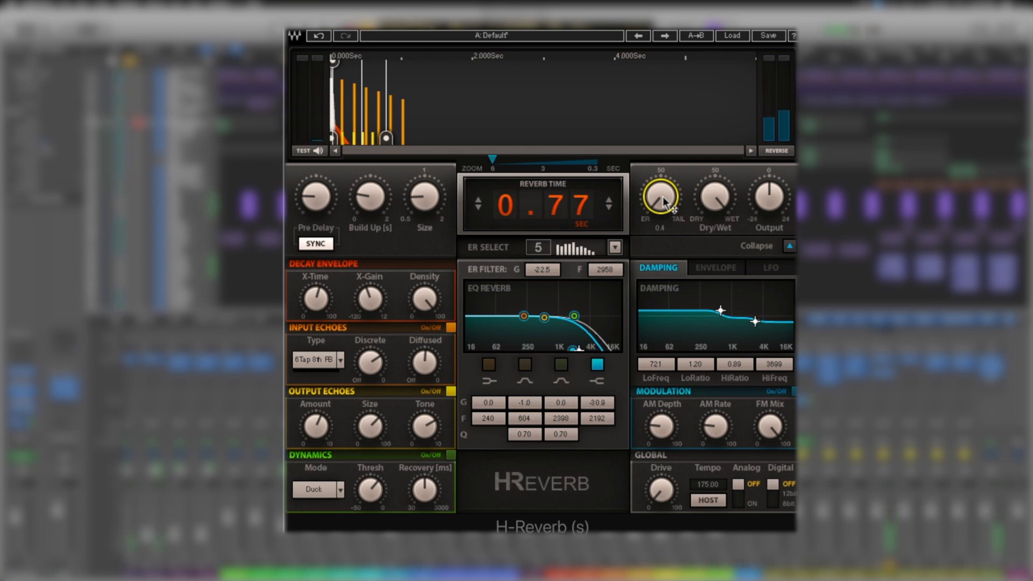
mouse_move(664, 203)
left_mouse_down()
mouse_move(665, 166)
mouse_move(669, 205)
left_mouse_up()
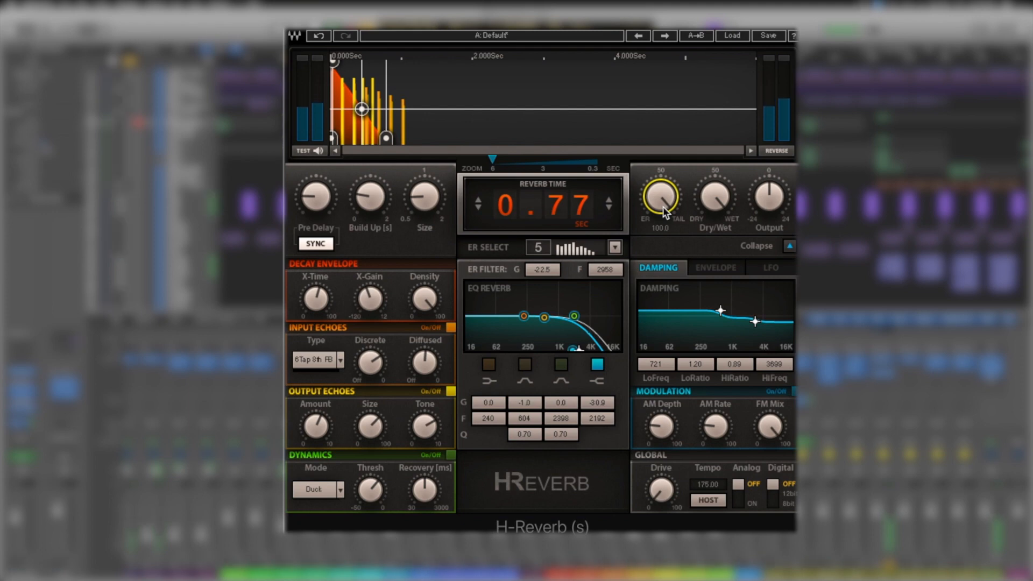
left_click(664, 208, "alt")
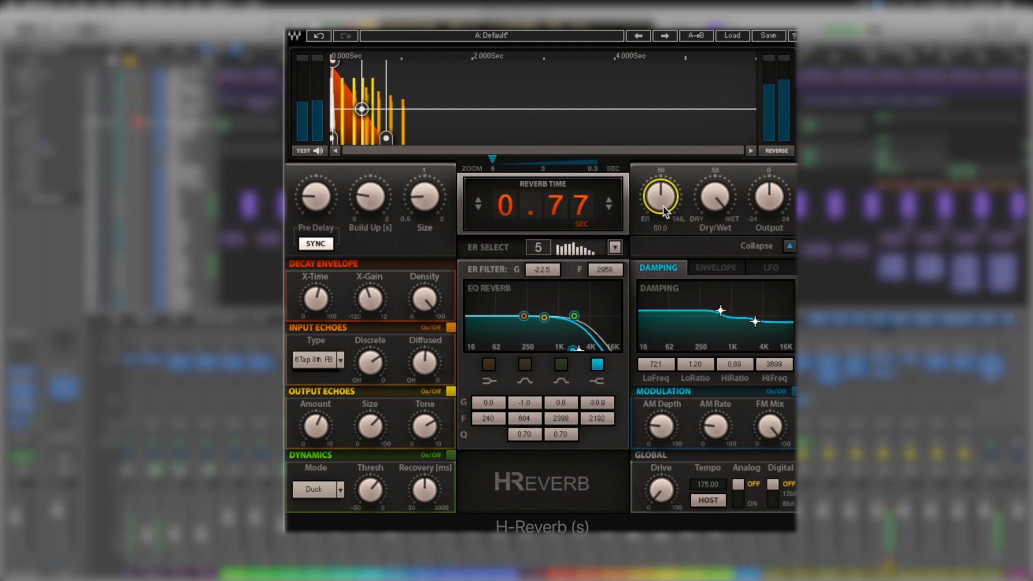
left_click_drag(665, 209, 665, 201)
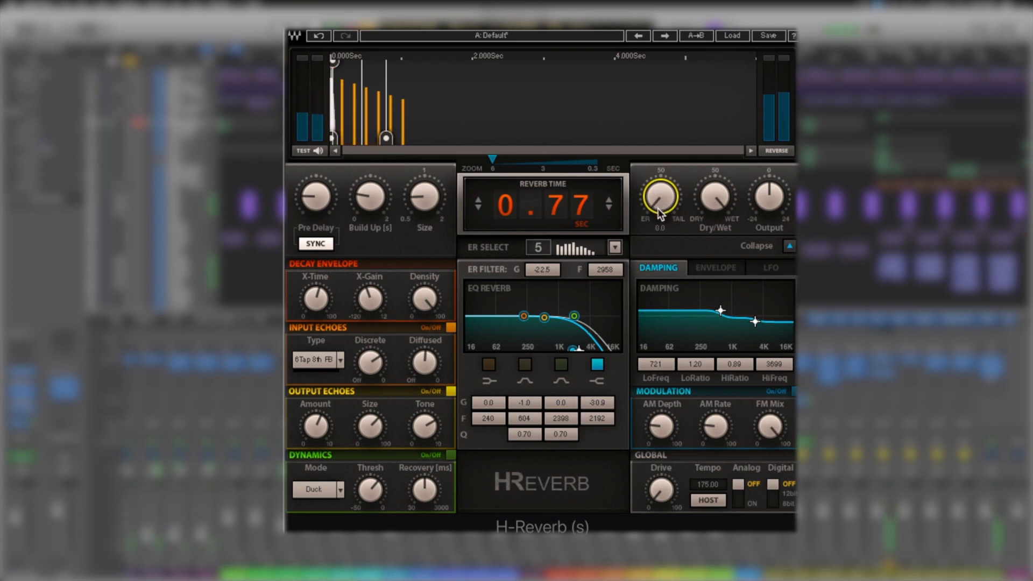
left_click_drag(660, 214, 661, 206)
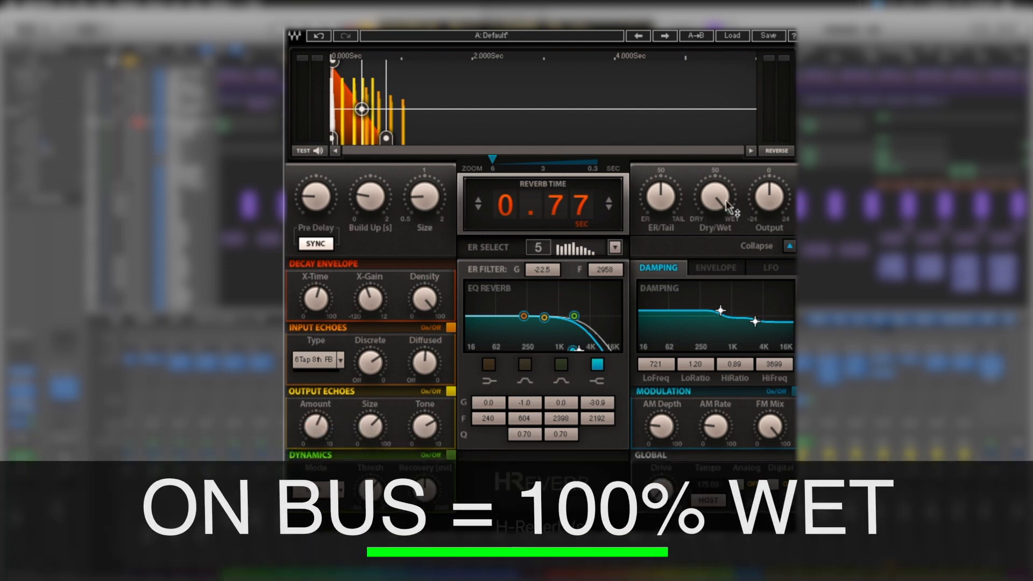
Select early-reflection pattern 1 and lengthen the reverb time to 1.67 seconds.
mouse_move(771, 207)
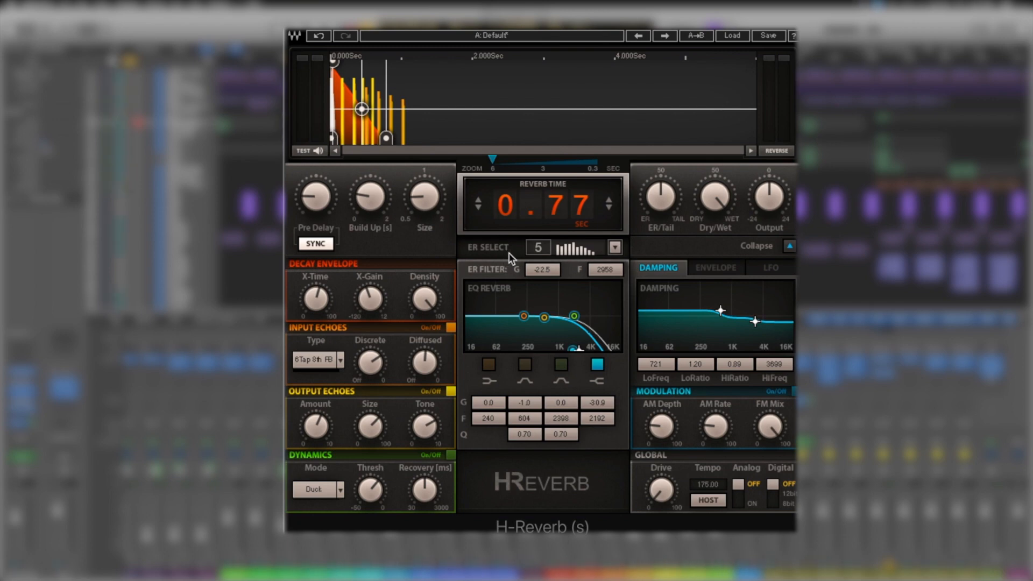
left_click(617, 249)
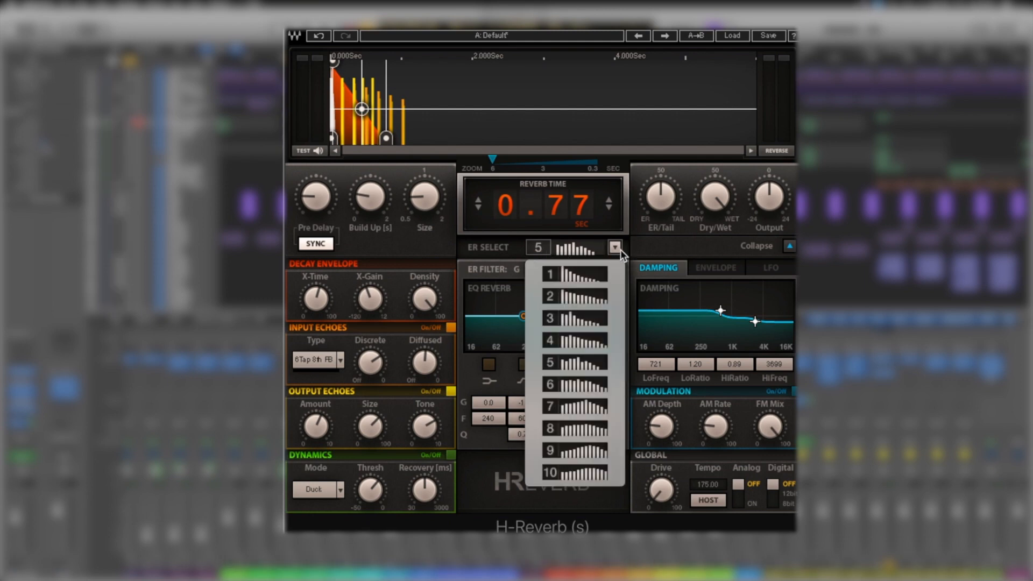
left_click(588, 279)
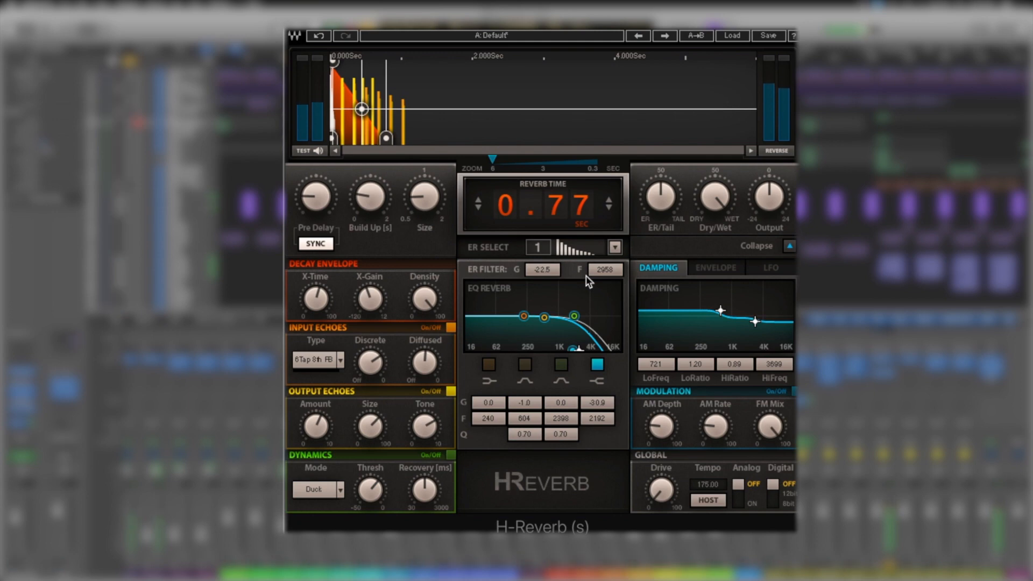
left_click_drag(386, 141, 451, 139)
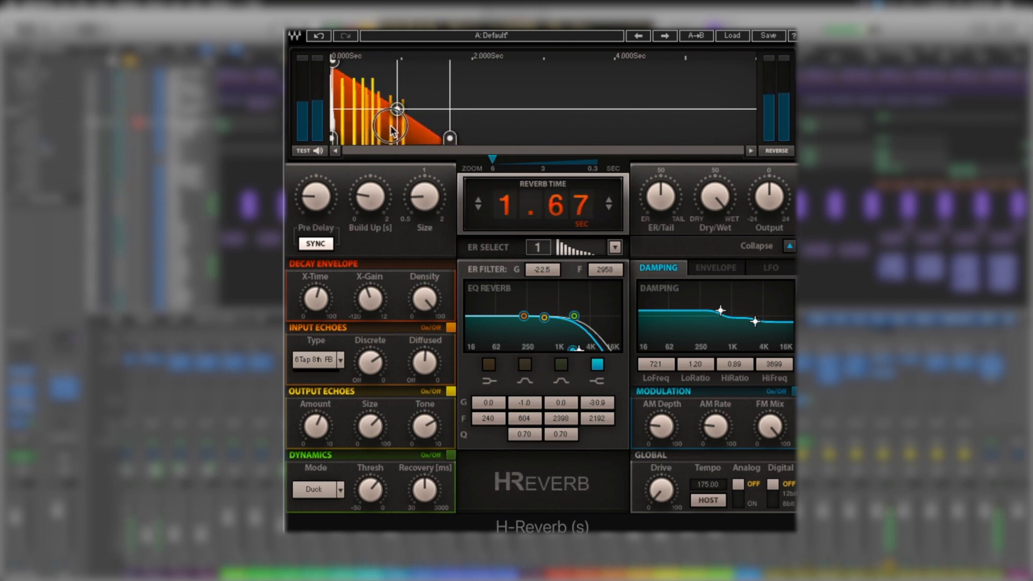
left_click_drag(398, 109, 456, 114)
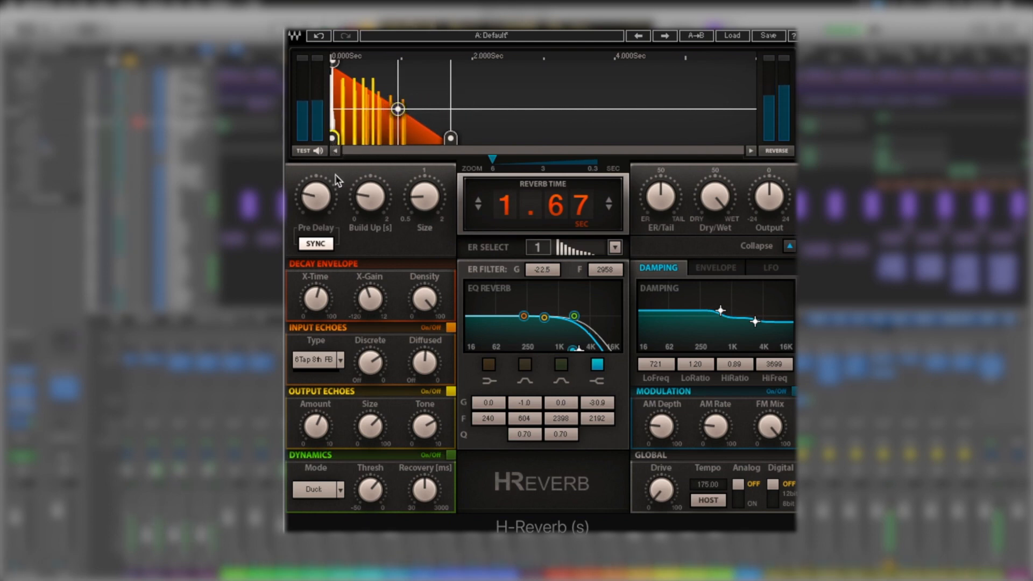
Select early-reflection pattern 10, and collapse and re-expand the advanced controls.
left_click(614, 247)
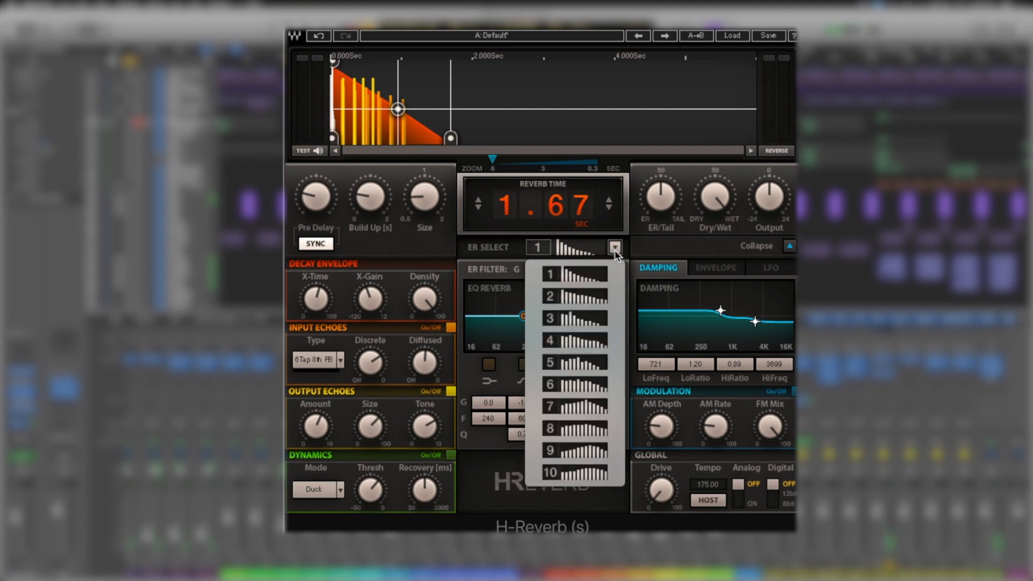
left_click(591, 471)
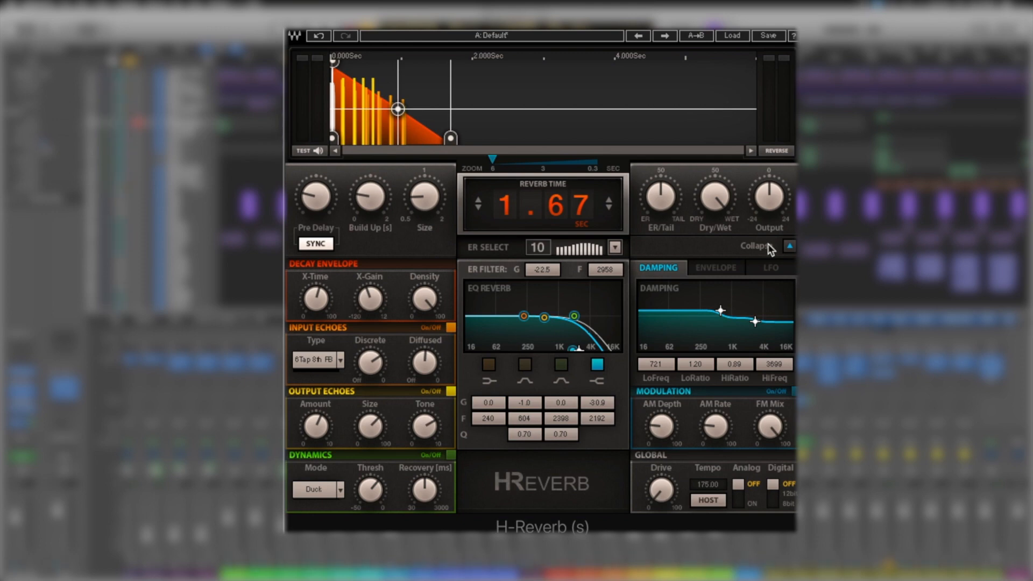
left_click(789, 248)
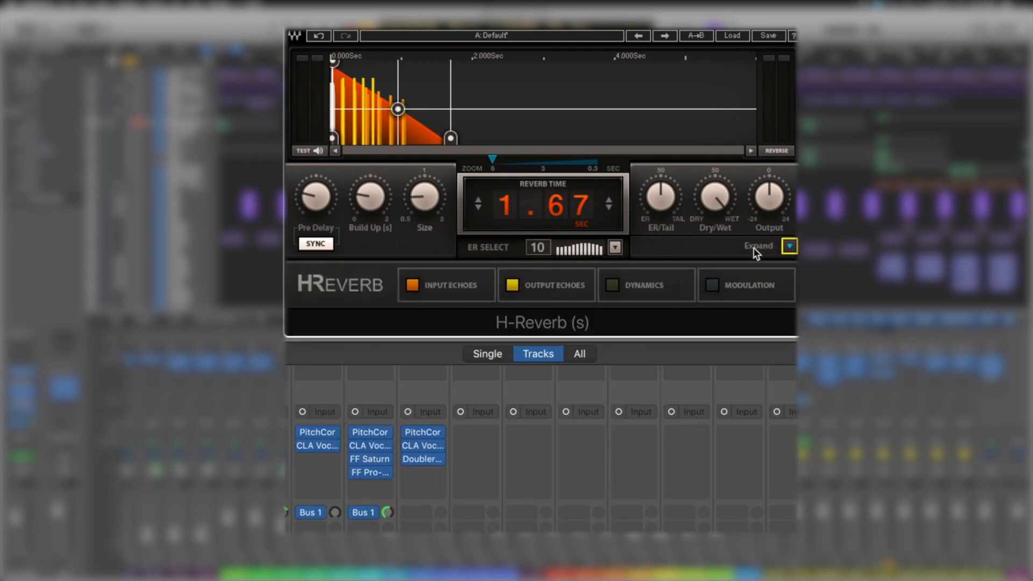
left_click(789, 247)
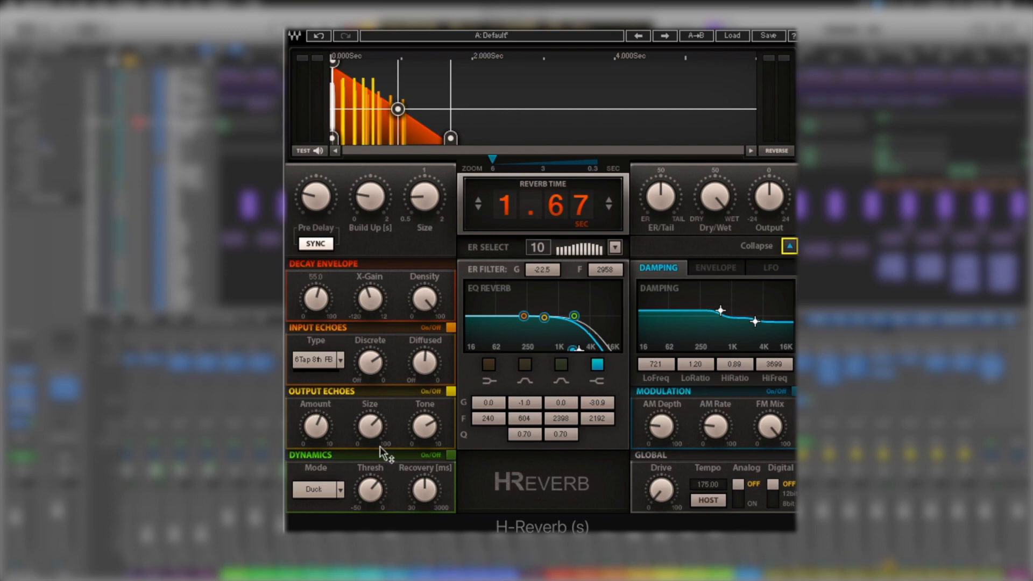
Switch the input echoes and output echoes off to compare, and turn them back on.
left_click(451, 328)
left_click(451, 331)
left_click(341, 359)
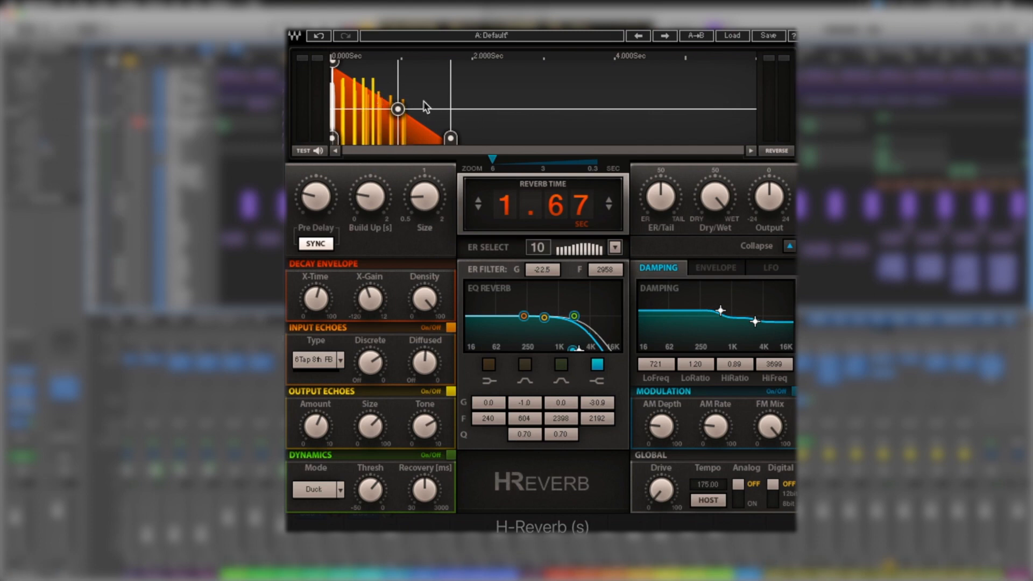
left_click(450, 327)
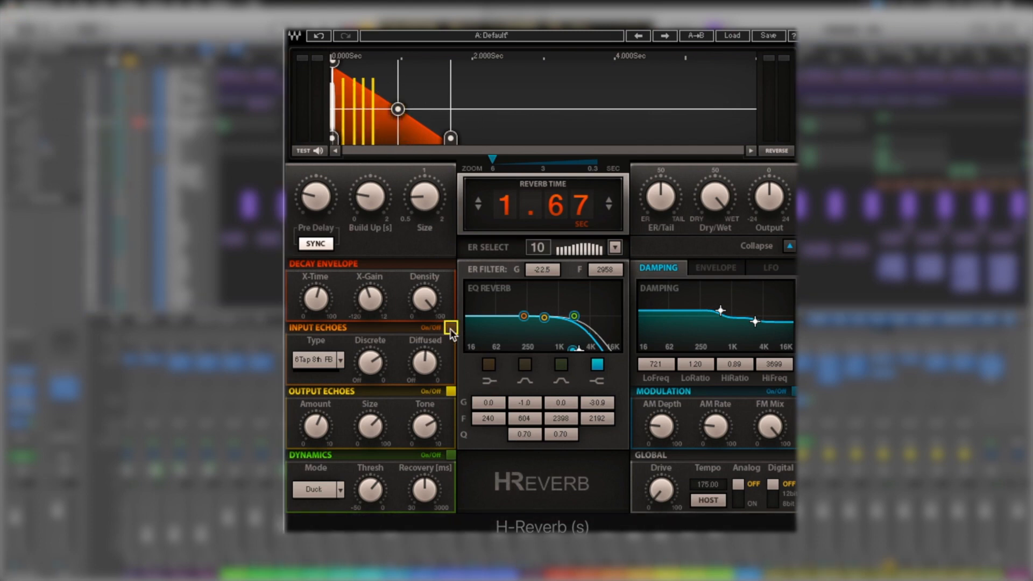
left_click(450, 391)
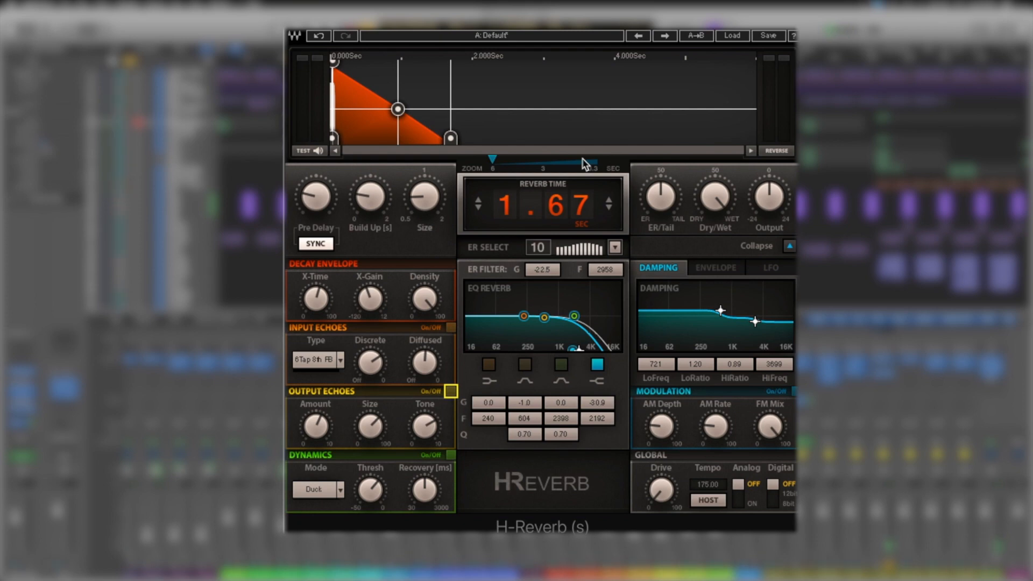
left_click(452, 326)
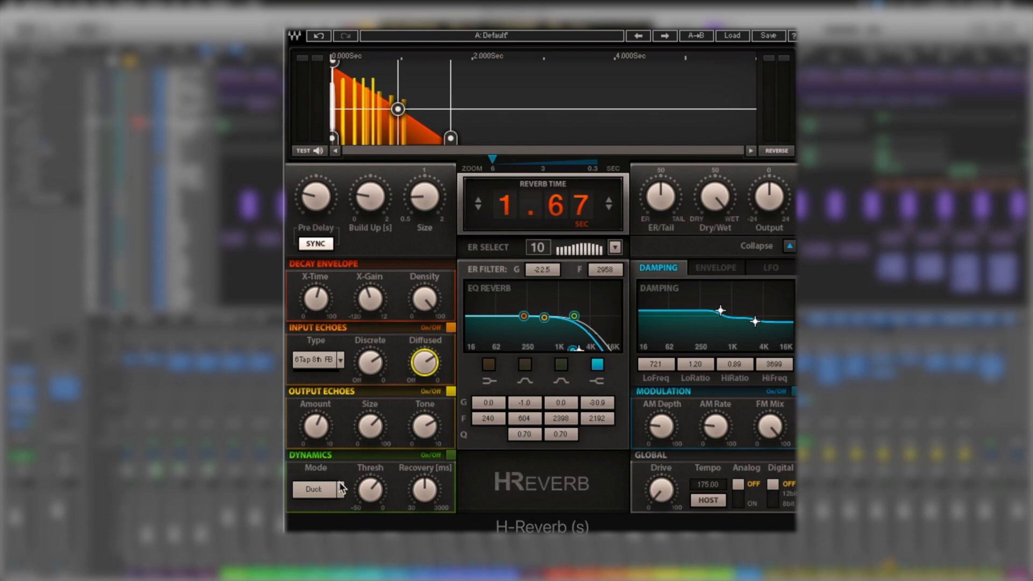
Enable the dynamics section in DeEss mode and adjust its range and threshold.
left_click(450, 455)
left_click(295, 489)
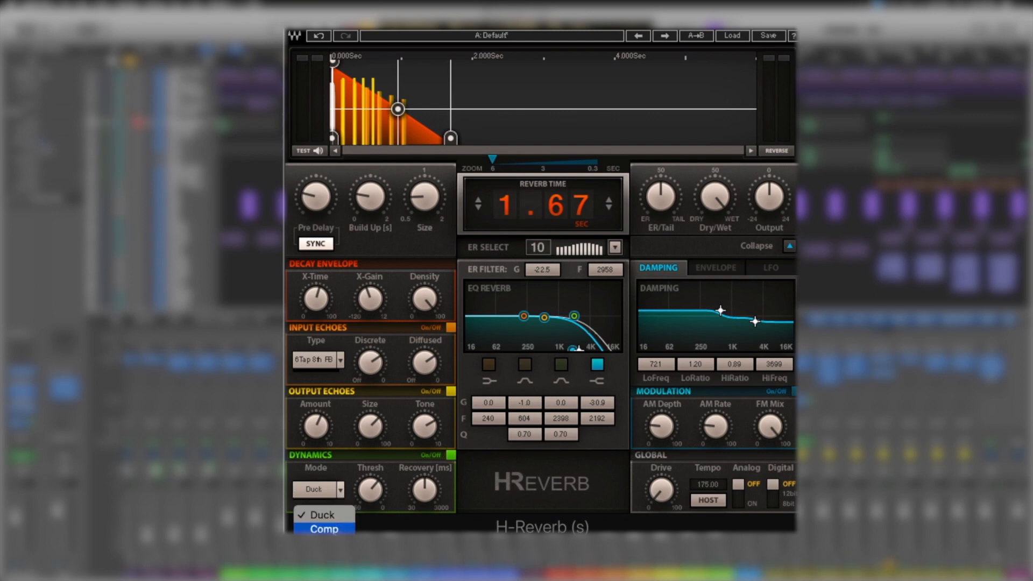
left_click(332, 543)
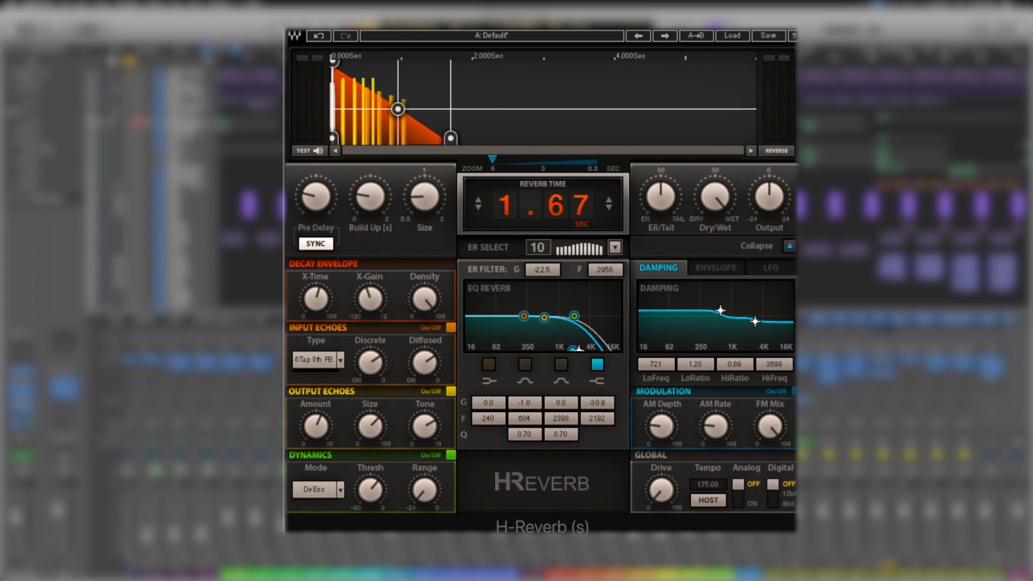
mouse_move(424, 490)
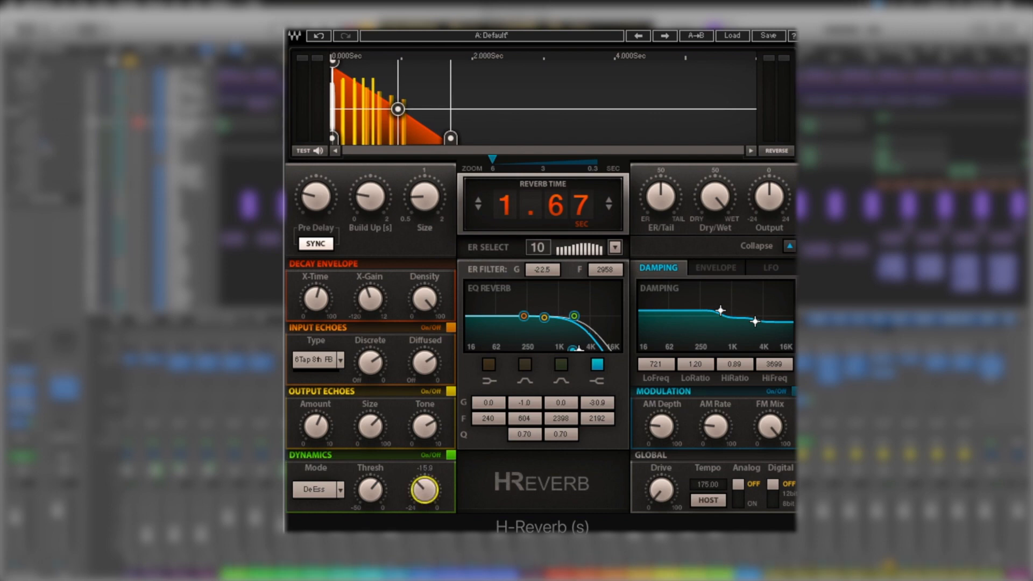
left_click_drag(424, 489, 424, 490)
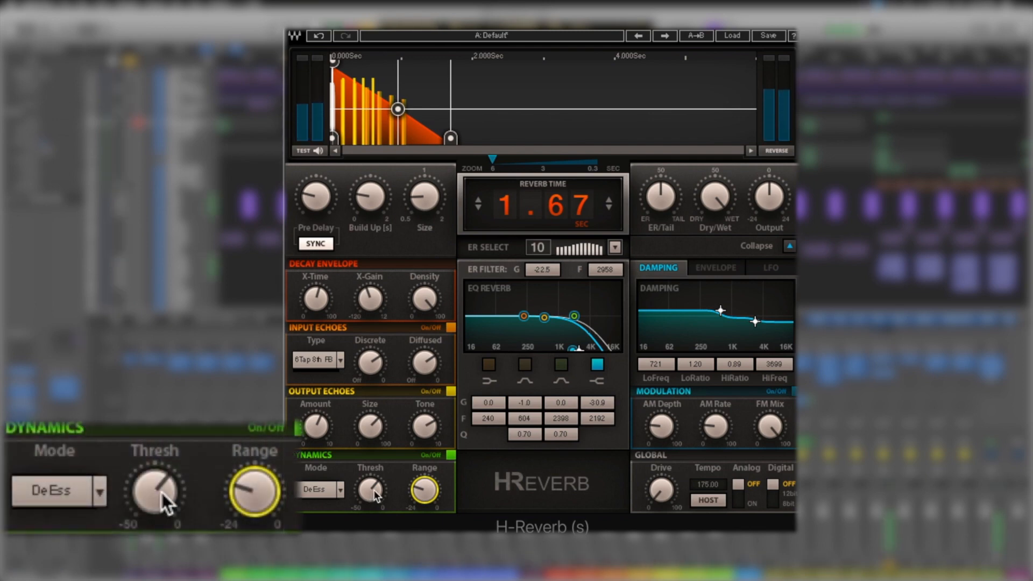
mouse_move(370, 491)
left_mouse_down()
mouse_move(371, 519)
mouse_move(374, 487)
left_mouse_up()
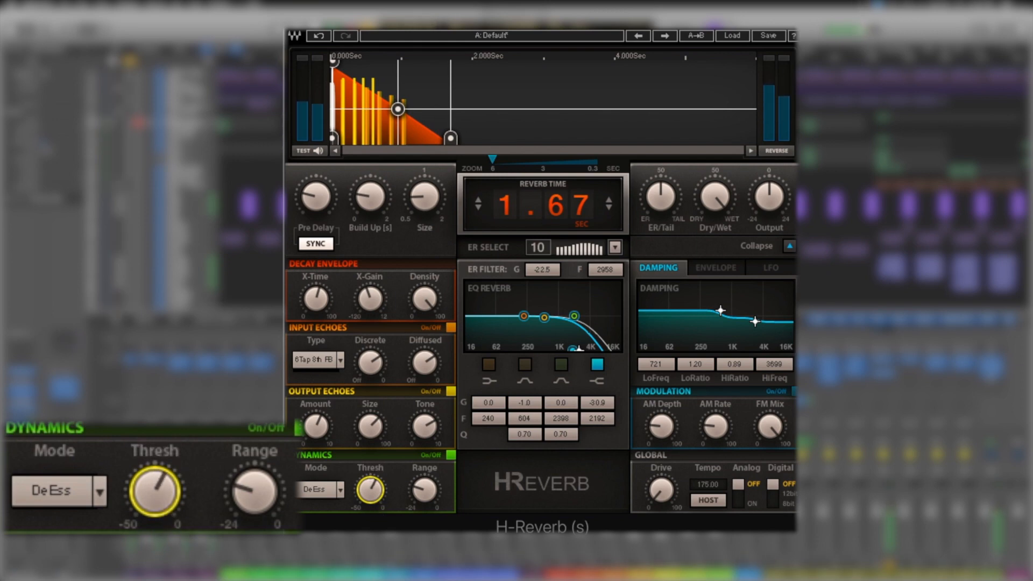
Compare the reverb with the de-esser dynamics off and on, leaving the dynamics section off.
left_click(451, 456)
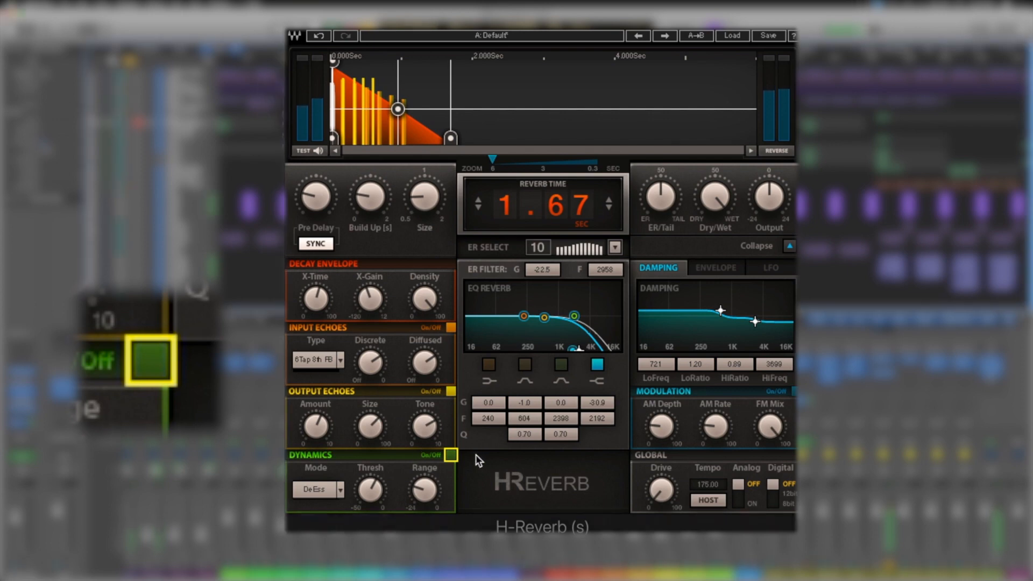
left_click(451, 456)
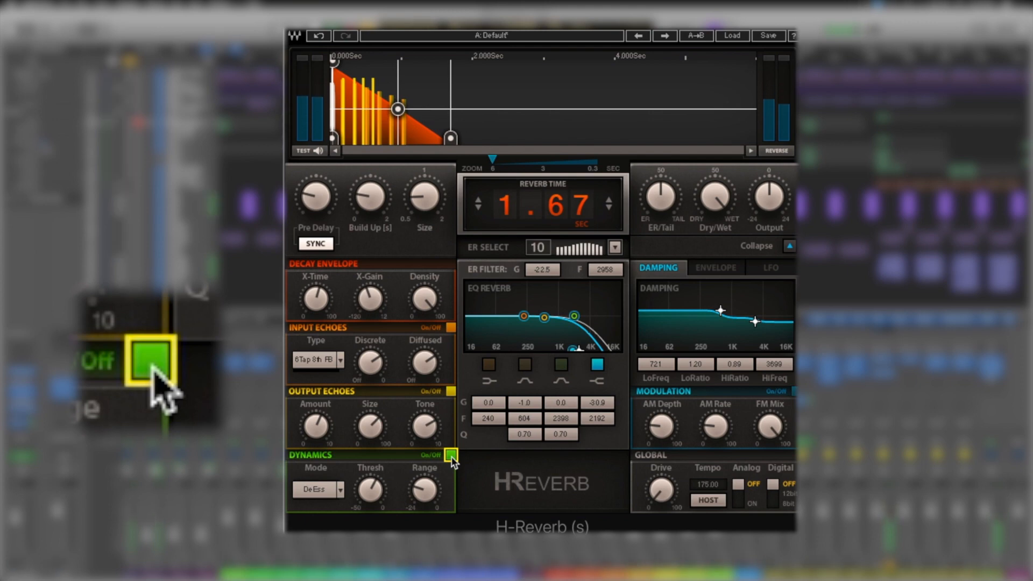
left_click(452, 456)
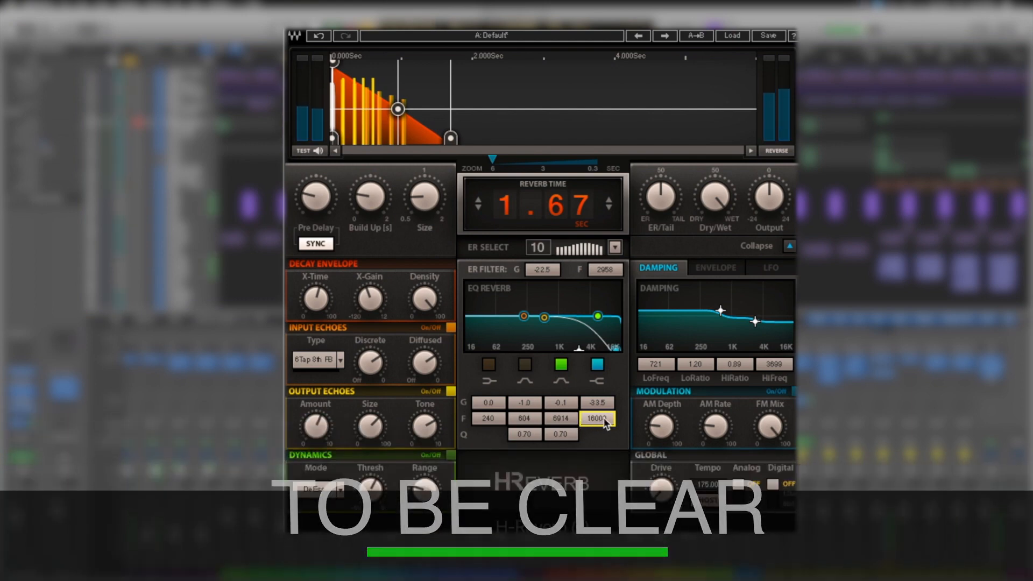
Try the reverb EQ's high shelf at 2000 Hz and the ER filter at 5122 Hz, comparing with the shelf off and on.
left_click_drag(603, 418, 602, 463)
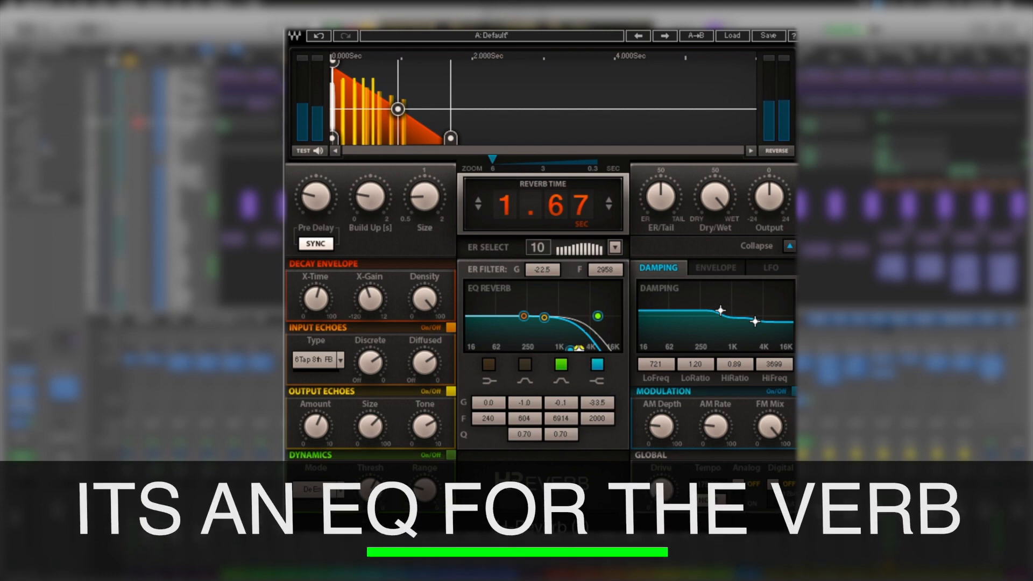
mouse_move(578, 348)
left_mouse_down()
mouse_move(555, 347)
mouse_move(591, 347)
left_mouse_up()
left_click(597, 364)
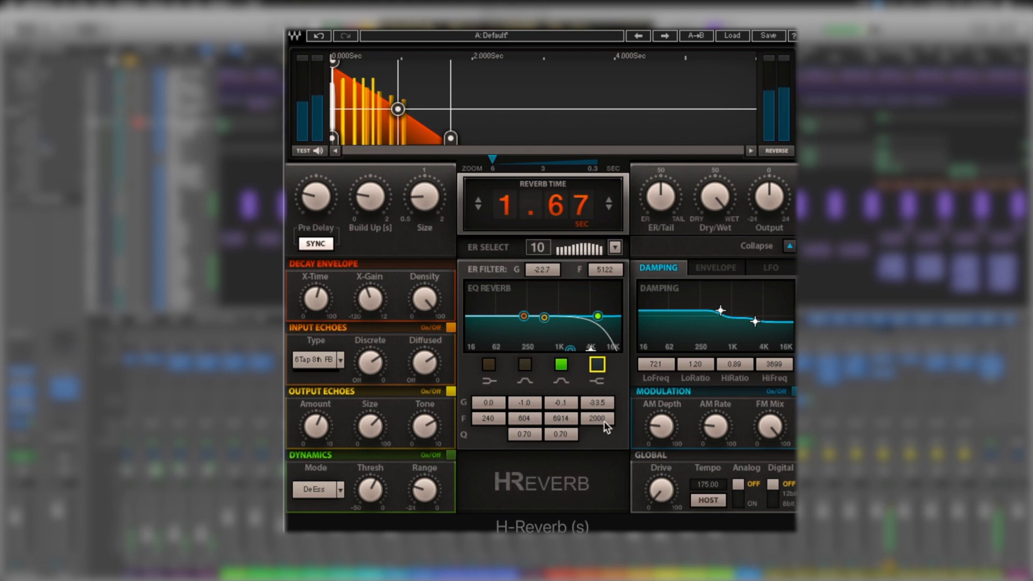
left_click(597, 364)
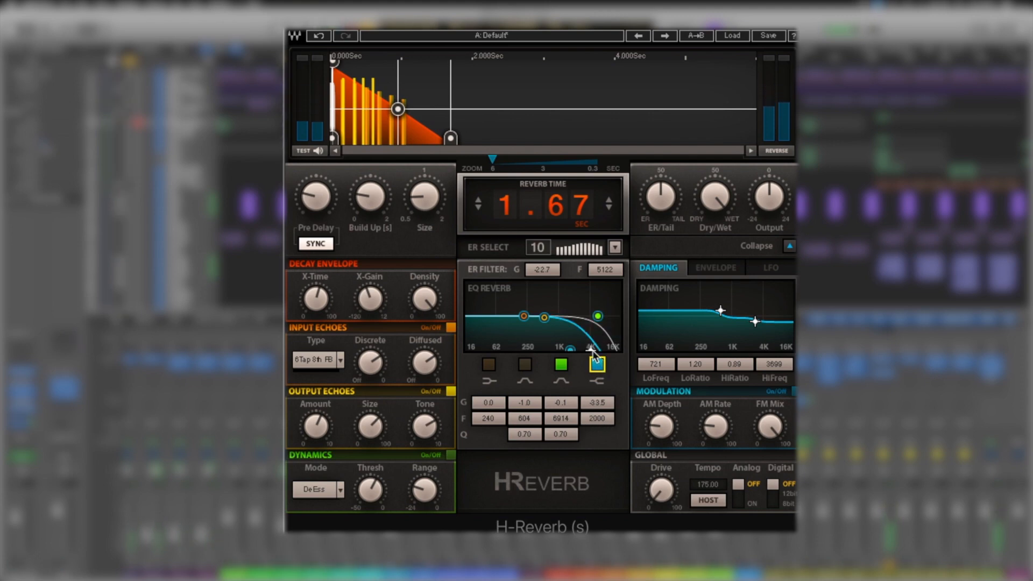
Flatten the EQ's high shelf to -0.5 dB at 4344 Hz and enable the low shelf at 40 Hz, -0.2 dB.
mouse_move(584, 314)
left_mouse_down()
mouse_move(584, 292)
mouse_move(583, 351)
mouse_move(583, 295)
mouse_move(584, 333)
mouse_move(587, 316)
left_mouse_up()
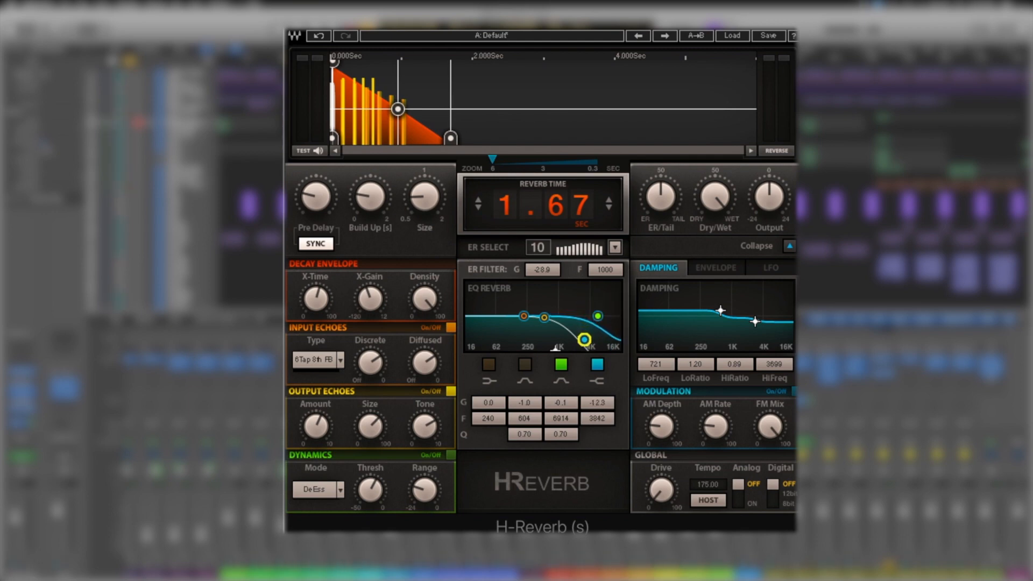
left_click(489, 363)
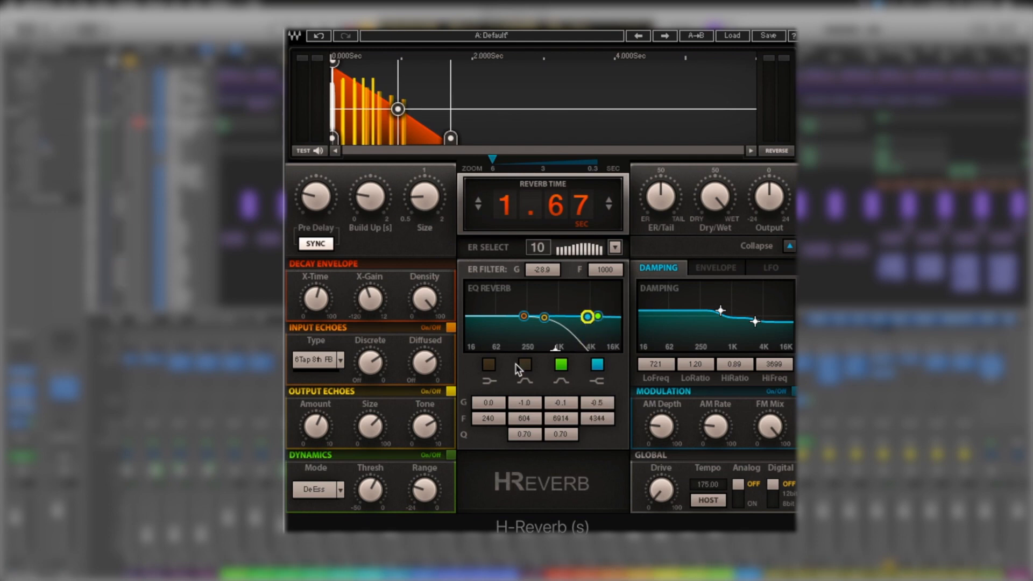
left_click_drag(523, 315, 484, 315)
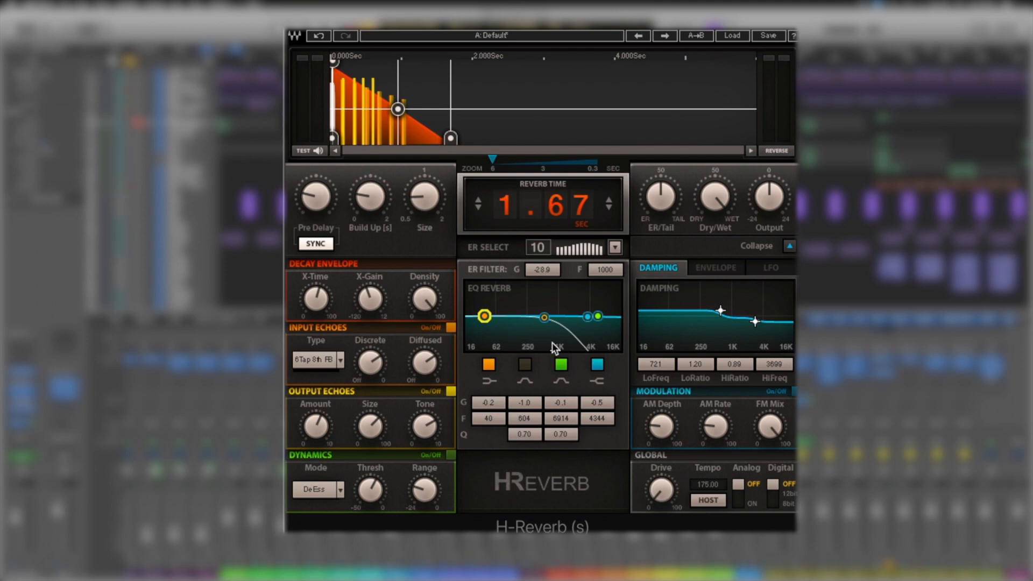
Try the ER filter at 14000 Hz and bring it back to 1000 Hz.
left_click(556, 351)
left_click_drag(556, 351, 614, 353)
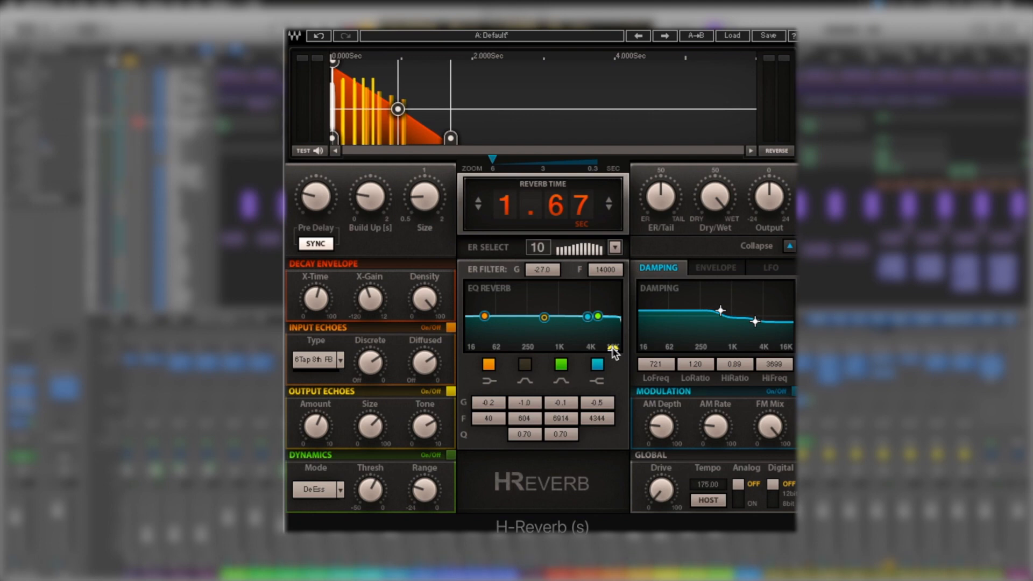
left_click_drag(611, 347, 556, 347)
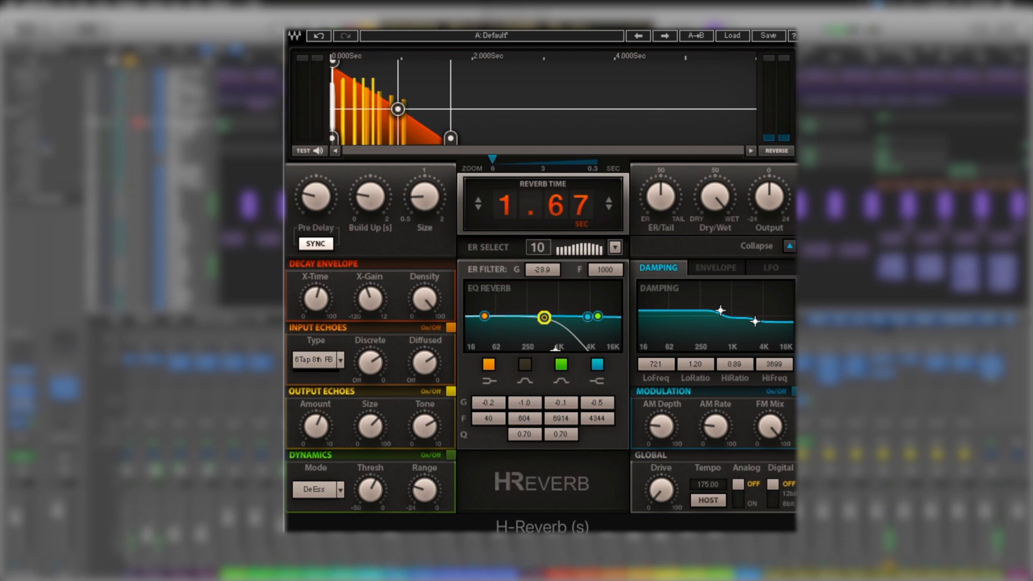
Cut the reverb EQ's second band to -7.5 dB at 291 Hz.
left_click_drag(544, 317, 526, 329)
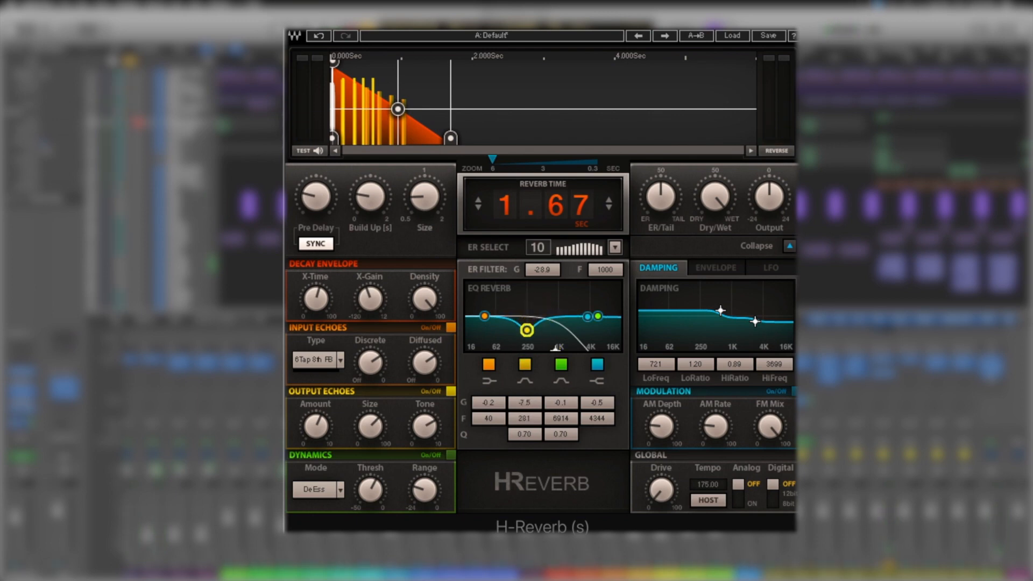
Set the reverb EQ's second band to -9.0 dB at 464 Hz with Q 1.94, and the third to -1.9 dB at 1192 Hz.
left_click_drag(597, 316, 538, 334)
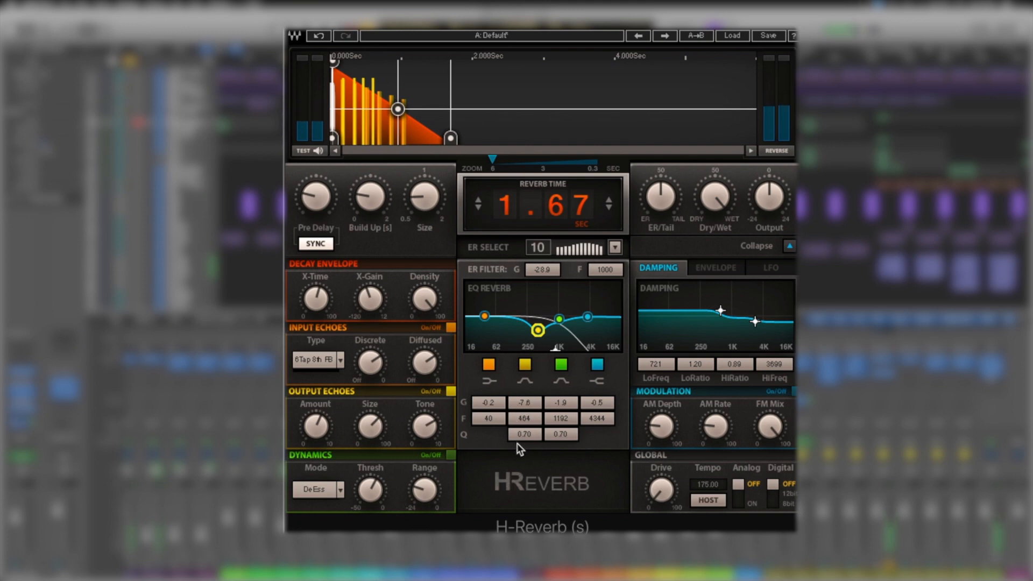
left_click_drag(523, 435, 523, 410)
left_click_drag(538, 330, 537, 333)
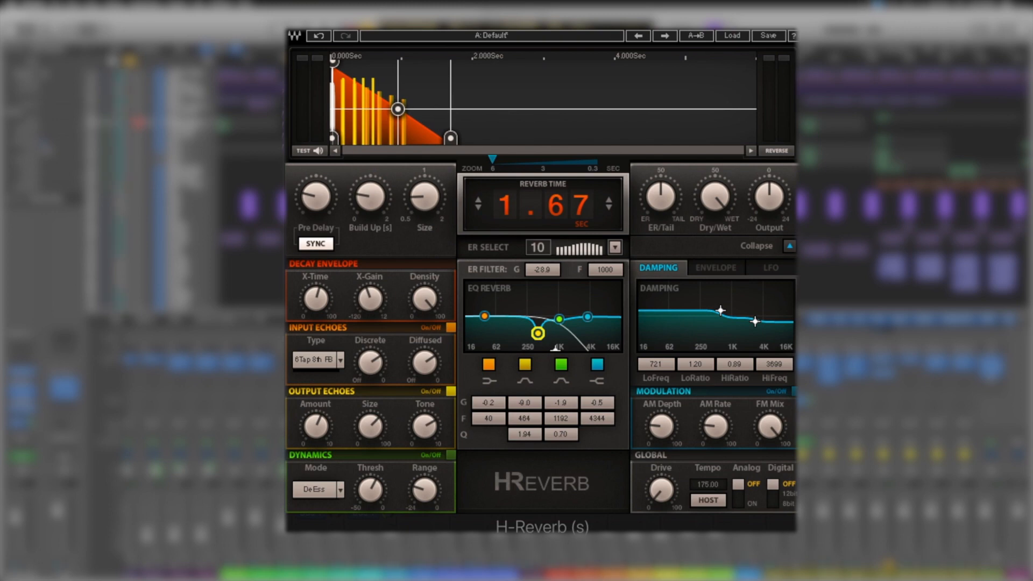
Try the damping curve with the low point at 388 Hz, ratio 0.87, and the high point at 2241 Hz, ratio 0.52.
left_click(755, 321)
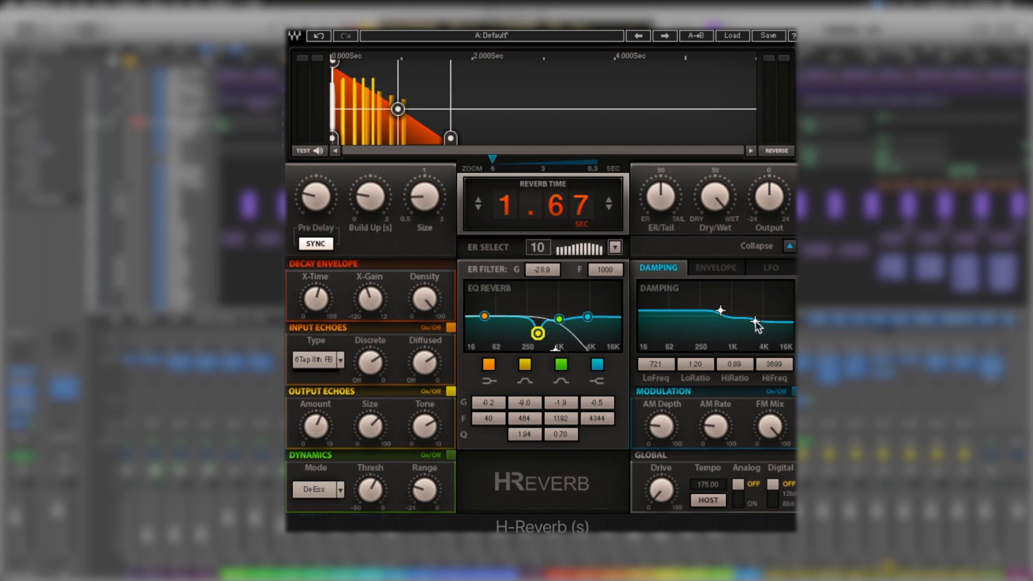
left_click_drag(754, 314, 711, 297)
left_click_drag(711, 293, 706, 322)
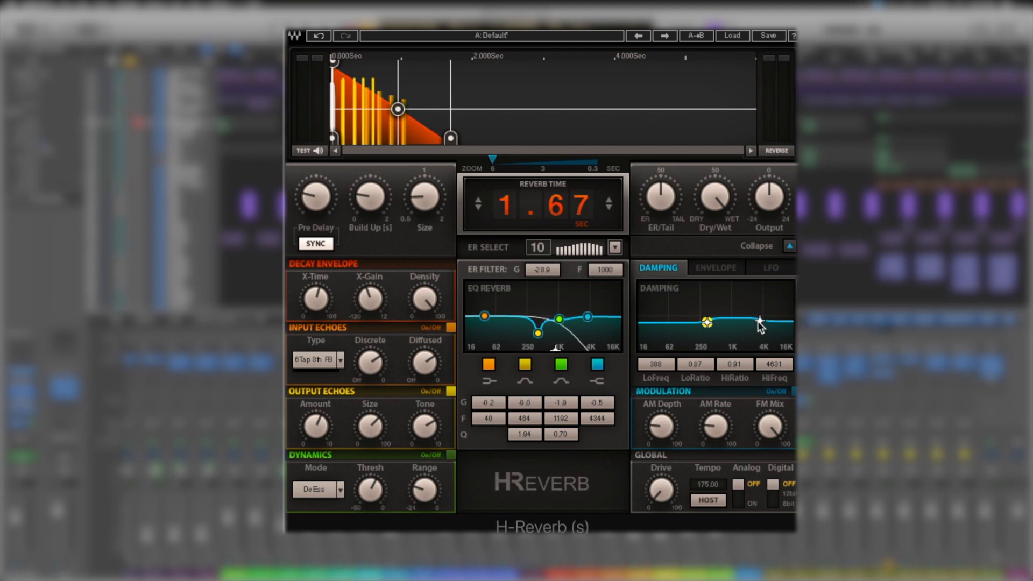
left_click_drag(759, 321, 745, 338)
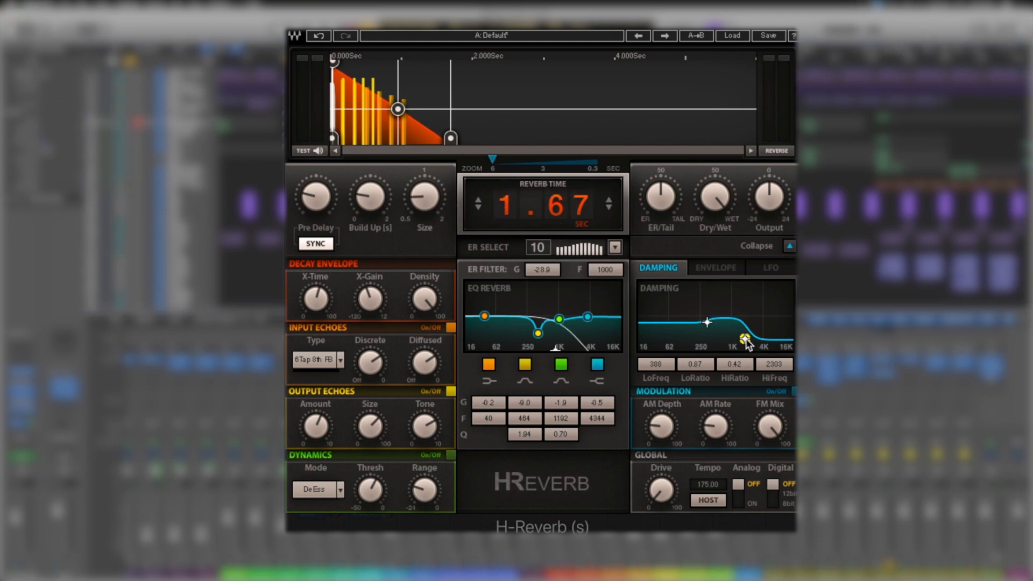
mouse_move(745, 340)
left_mouse_down()
mouse_move(743, 291)
mouse_move(744, 335)
left_mouse_up()
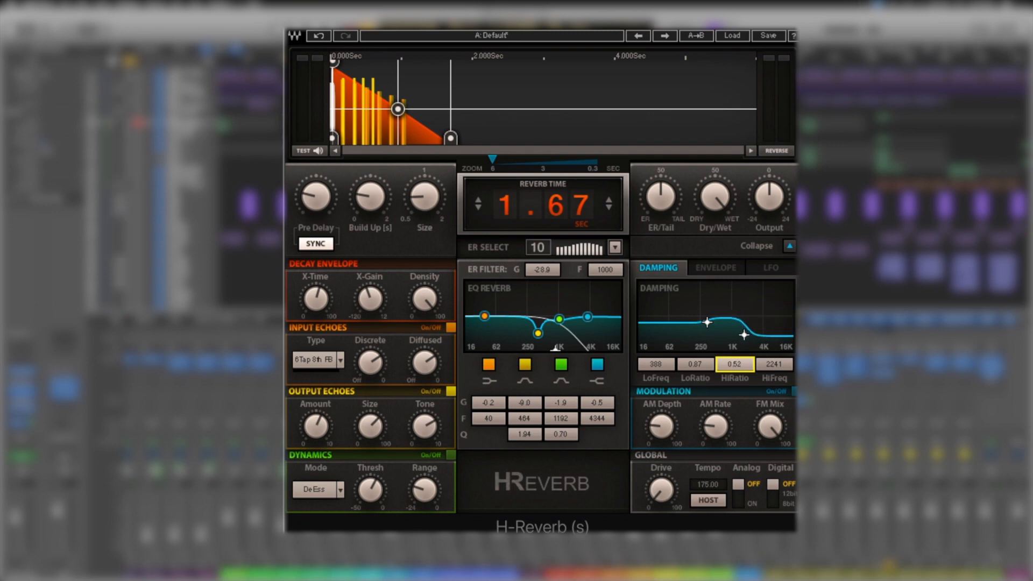
Try a high damping ratio of 1.00 and above, up to 2.00, and move the high damping frequency to 1000 Hz.
left_click(735, 365)
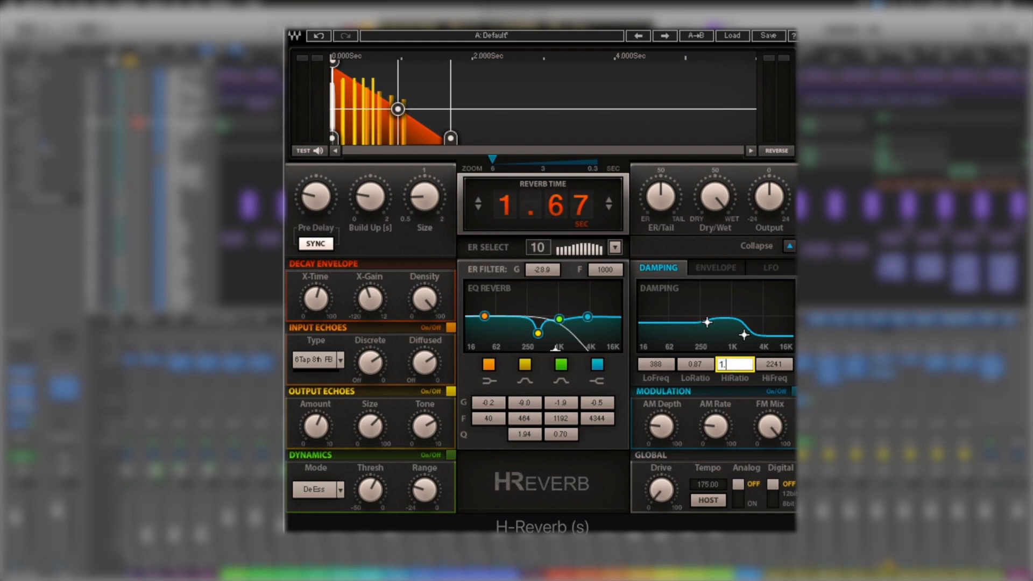
type("1.")
key("Return")
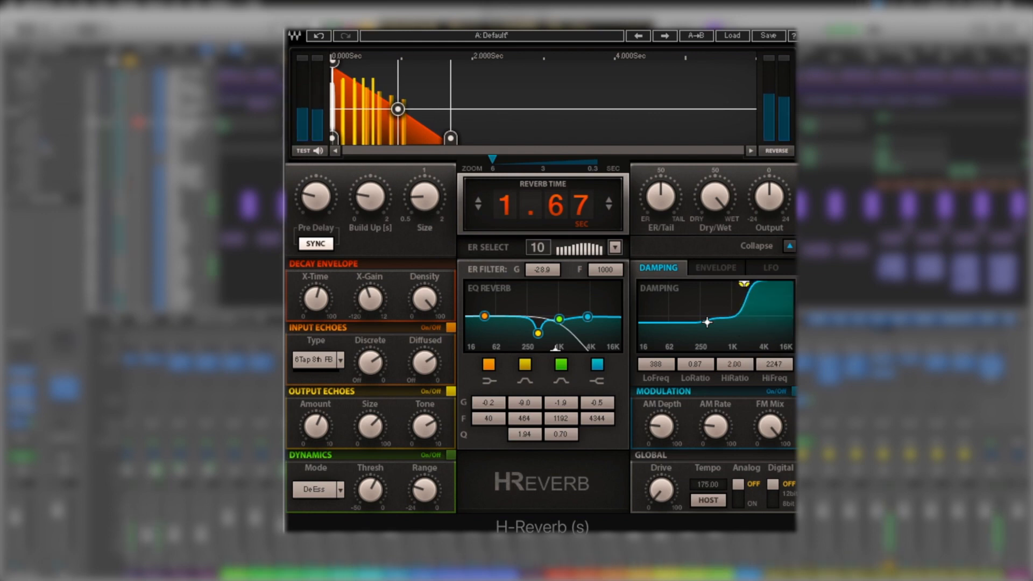
left_click_drag(744, 283, 727, 283)
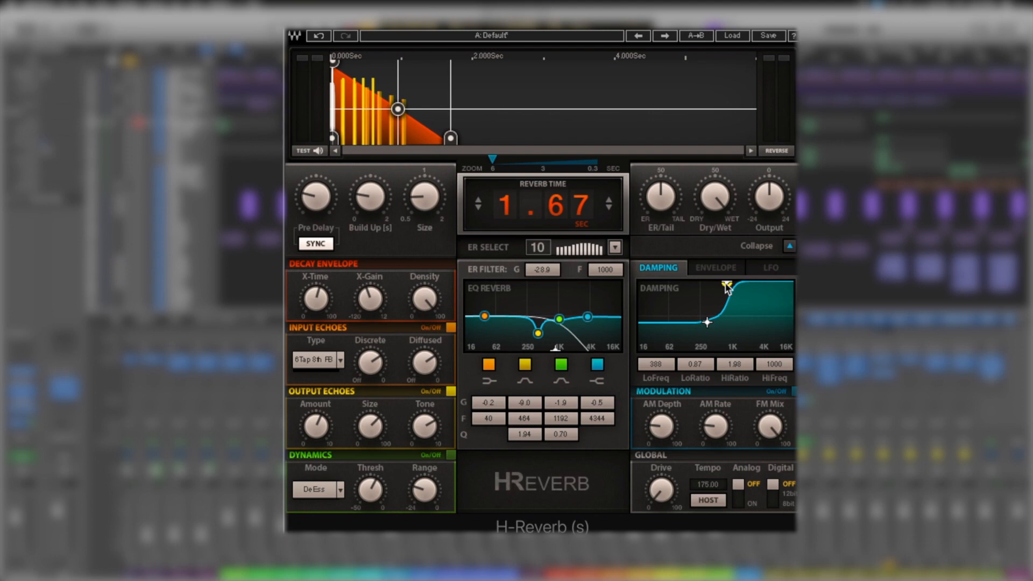
Set the damping's high point to ratio 0.58 at 1196 Hz and its low point to ratio 1.25 at 111 Hz.
left_click_drag(727, 288, 730, 332)
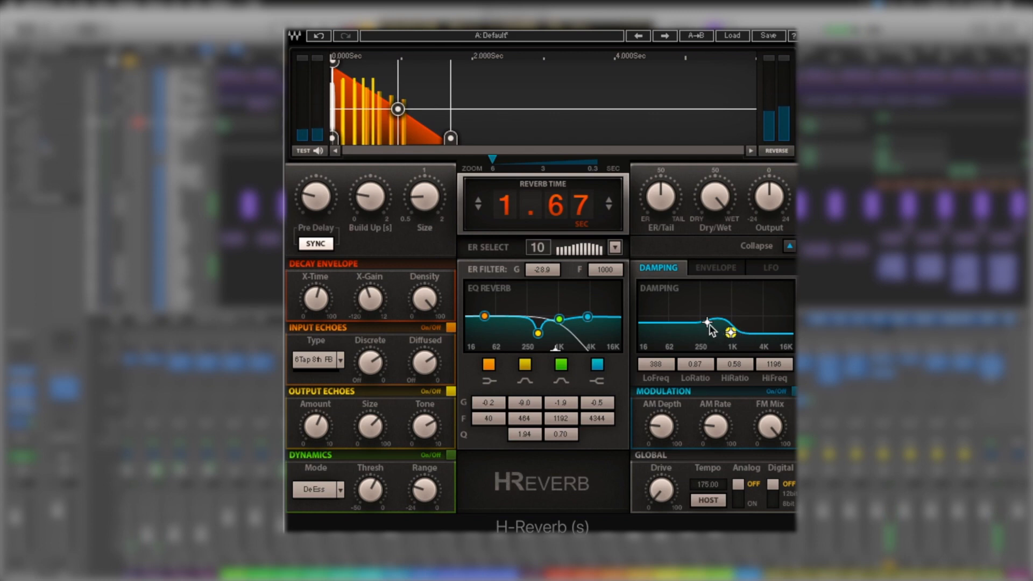
left_click_drag(707, 326, 679, 309)
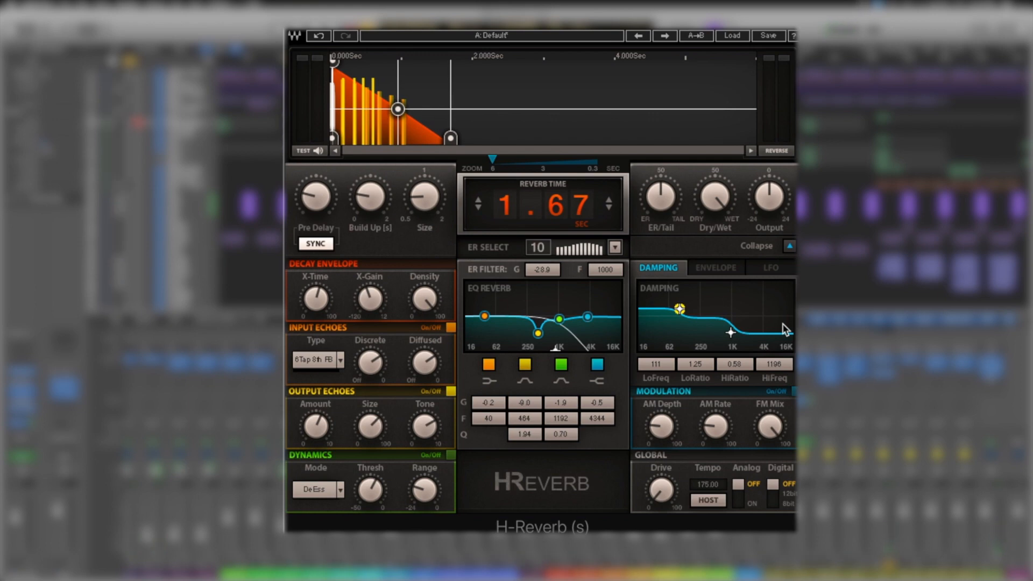
Look at the filter Envelope and Damping curves, and set the LFO's F2 frequency to 2458 Hz.
left_click(721, 267)
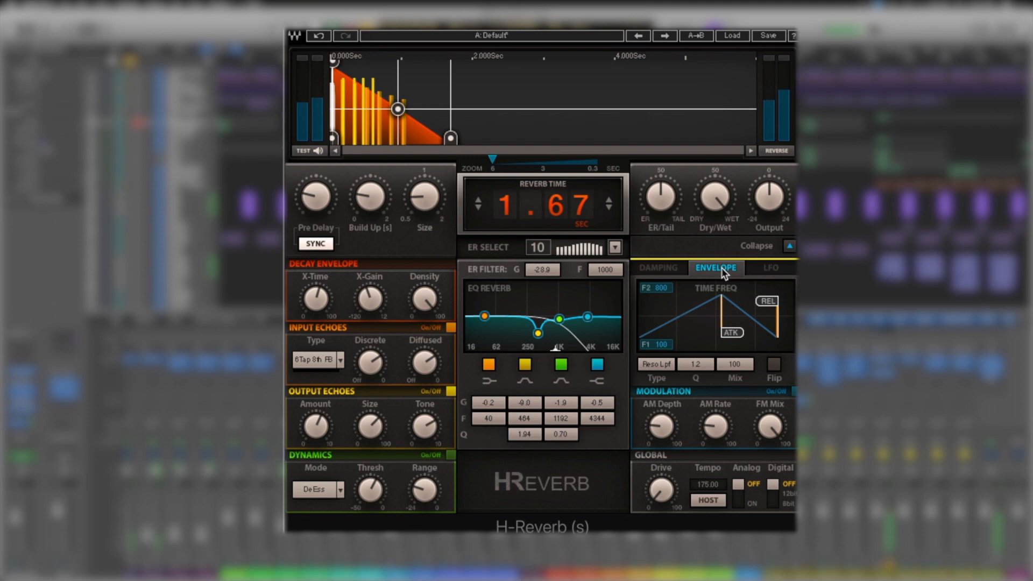
left_click(660, 270)
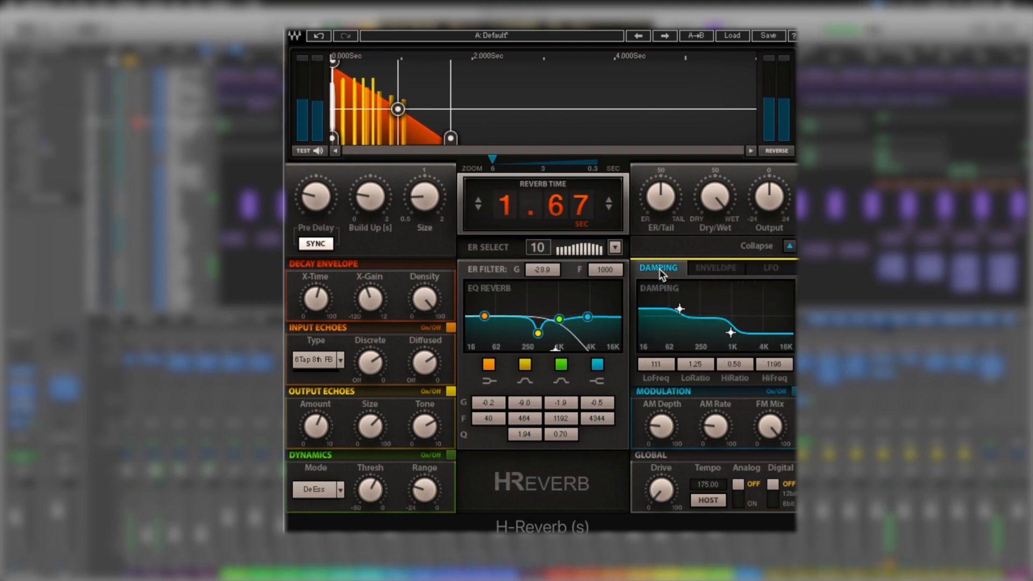
left_click(767, 270)
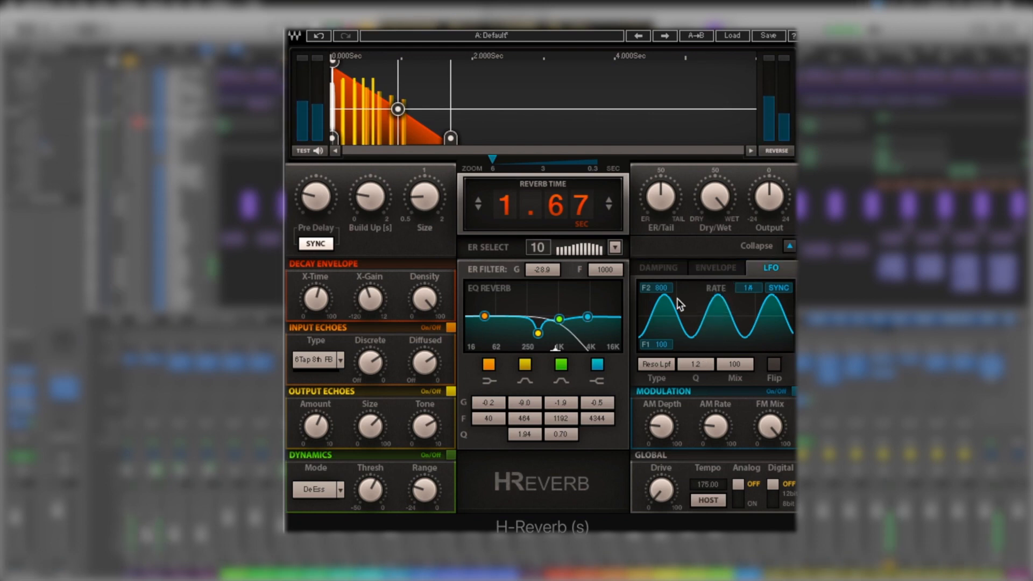
left_click_drag(656, 288, 656, 253)
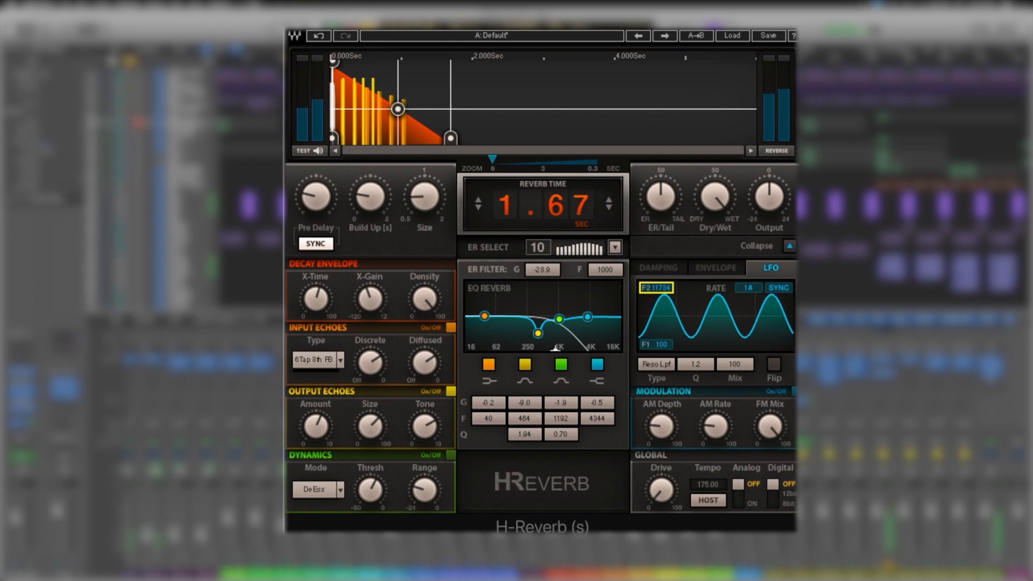
left_click_drag(655, 288, 656, 294)
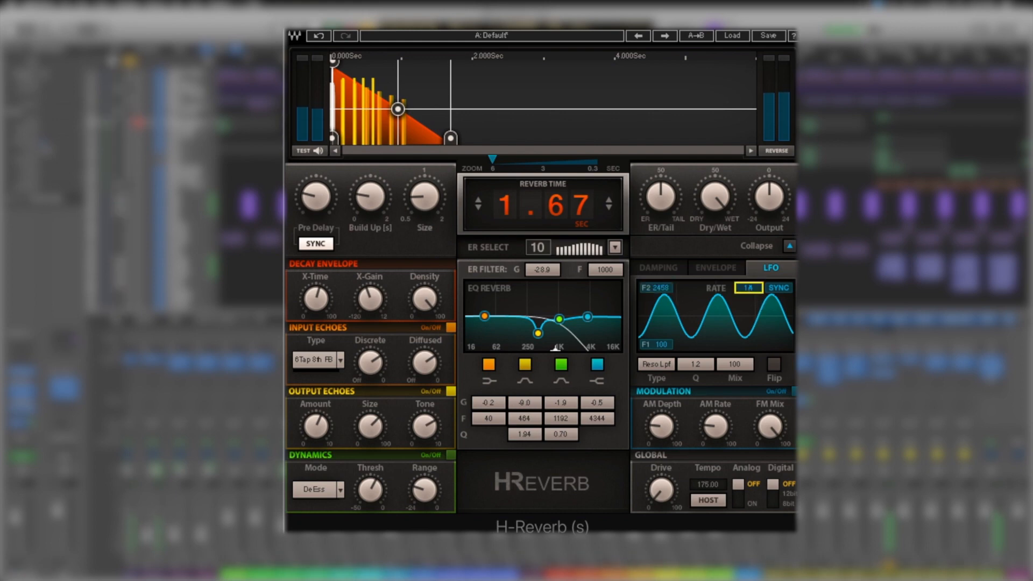
Slow the LFO rate to about two cycles across the display and set the filter type to Reso Hpf.
left_click_drag(748, 288, 748, 304)
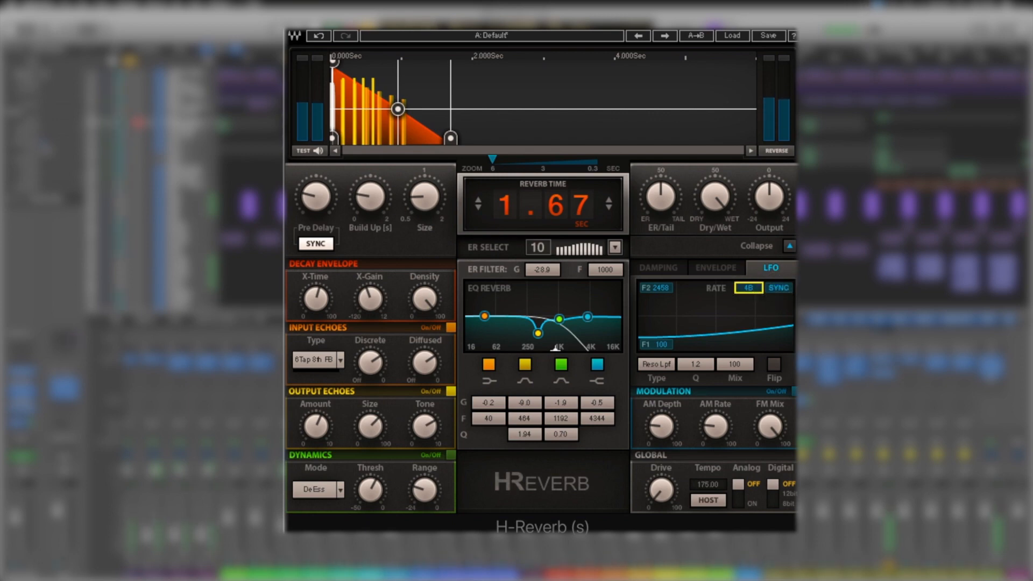
left_click_drag(748, 287, 751, 285)
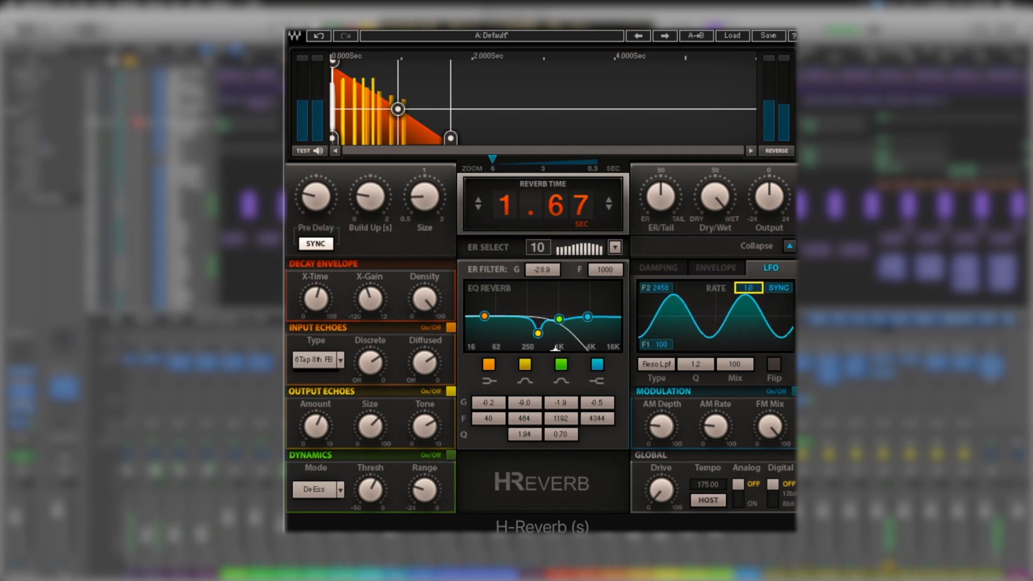
left_click(656, 364)
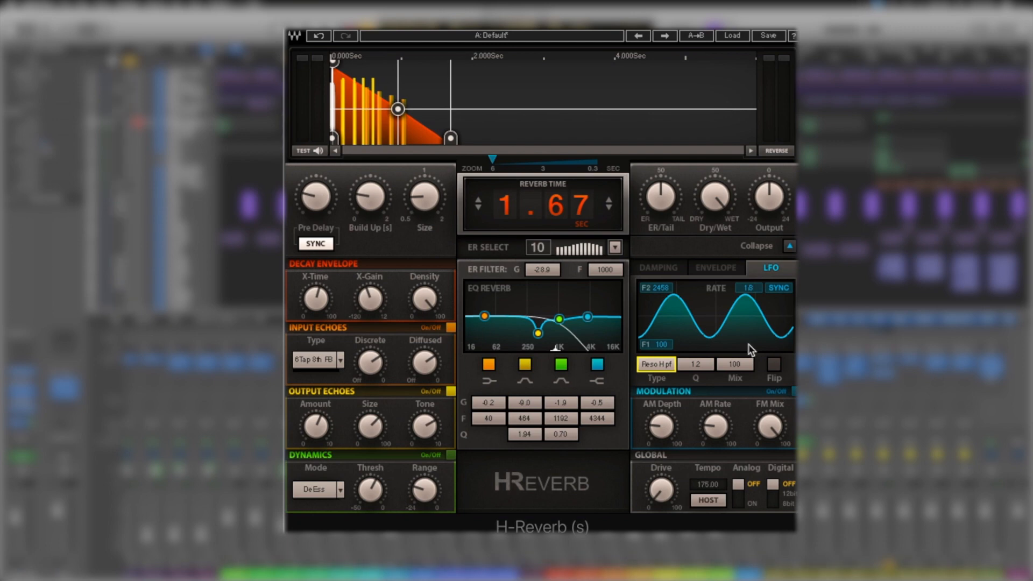
Compare the Damping, Envelope and LFO views, ending on Damping.
left_click(681, 270)
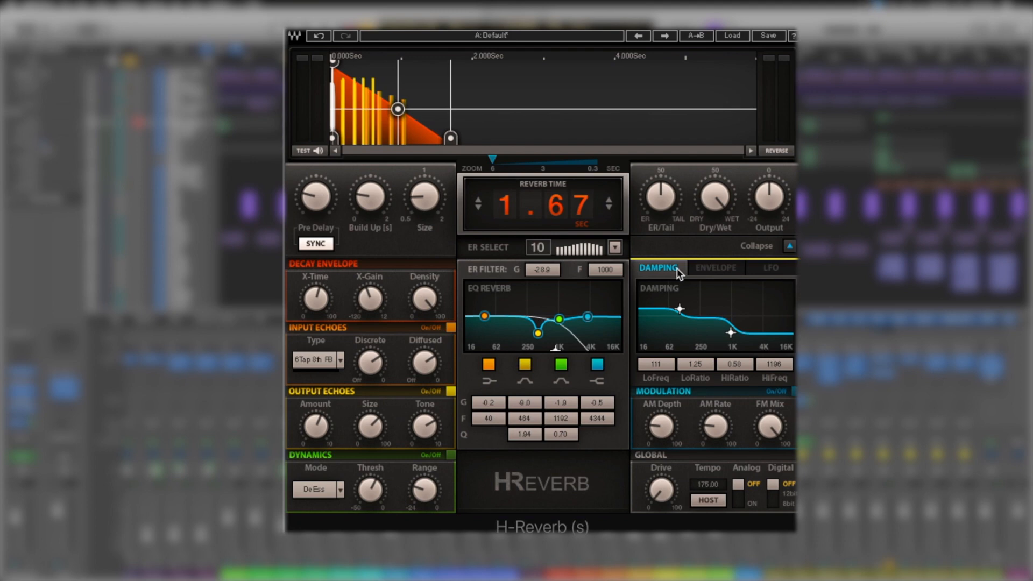
left_click(707, 273)
left_click(761, 276)
left_click(654, 272)
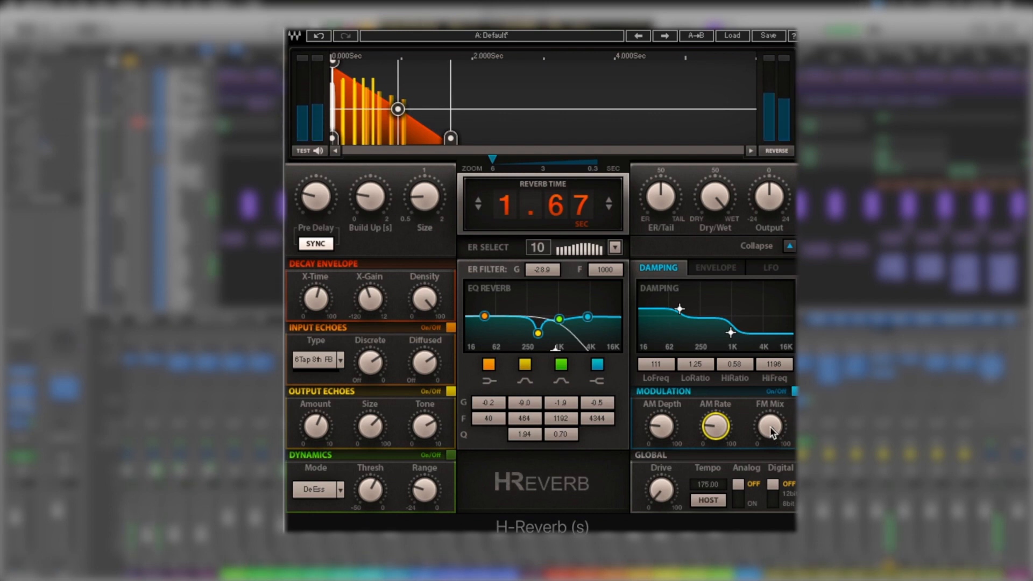
Raise the modulation's AM Rate, try a higher AM Depth, and turn AM Depth and FM Mix down to minimum.
left_click_drag(716, 430, 716, 400)
left_click_drag(660, 427, 661, 412)
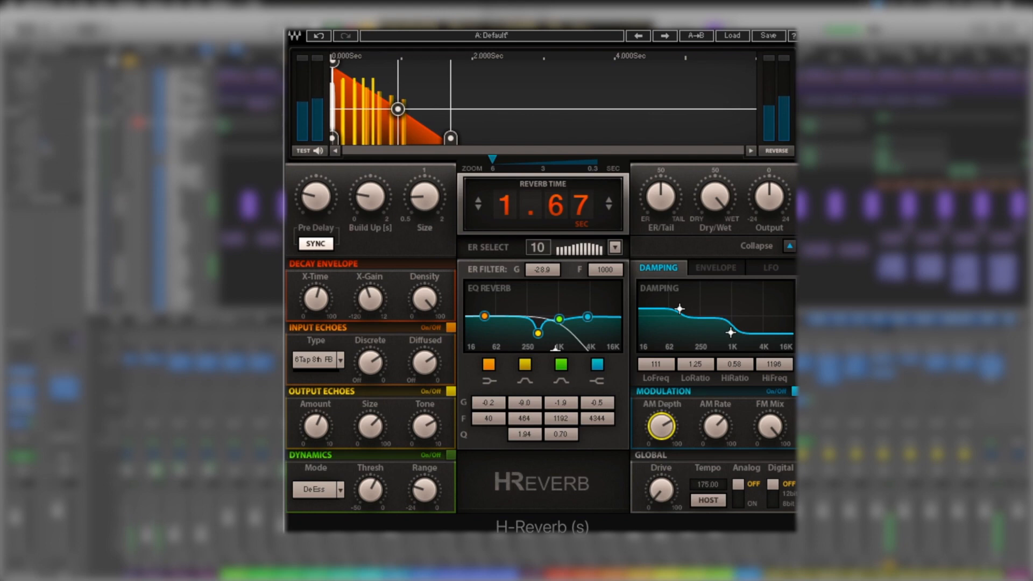
left_click_drag(671, 425, 670, 468)
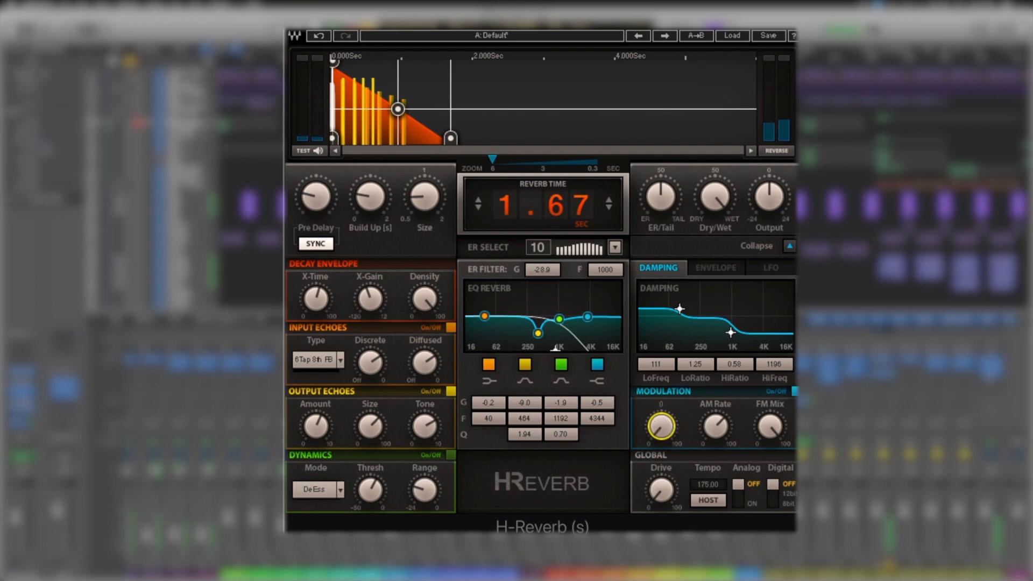
left_click(771, 430)
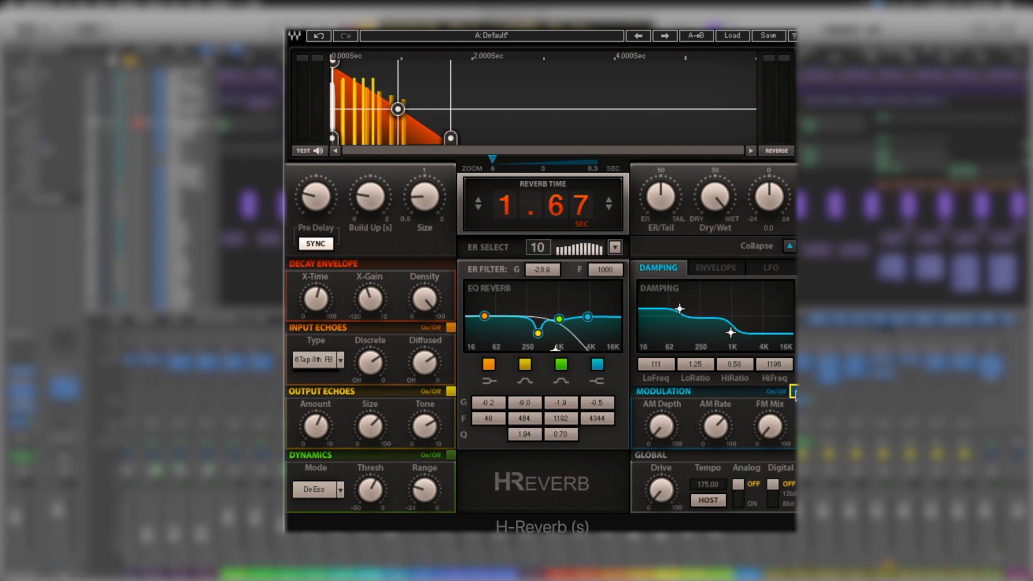
Raise the global Drive and turn Analog on, after trying the 8bit Digital mode and switching Digital back off.
left_click(661, 492)
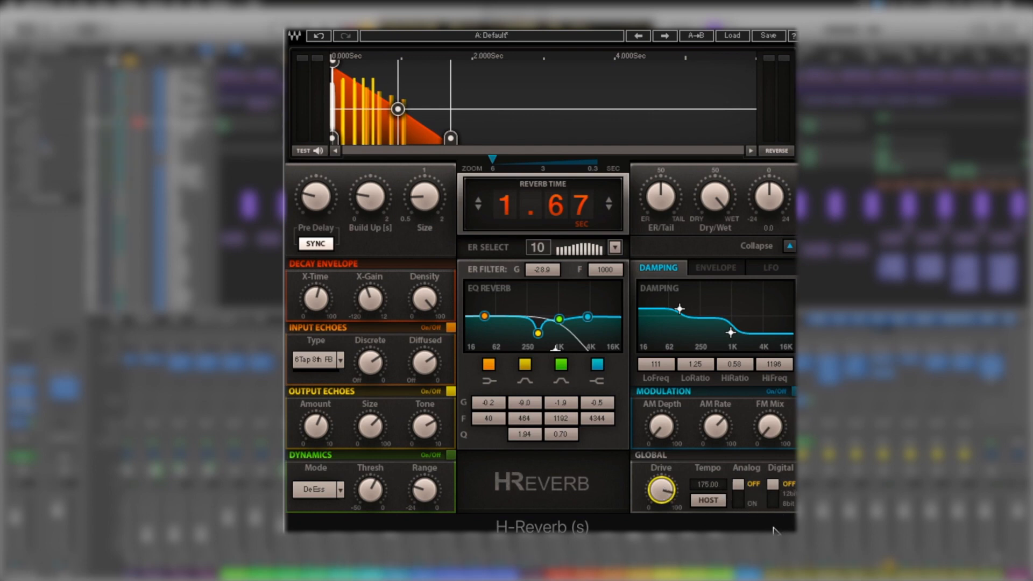
left_click_drag(770, 486, 775, 503)
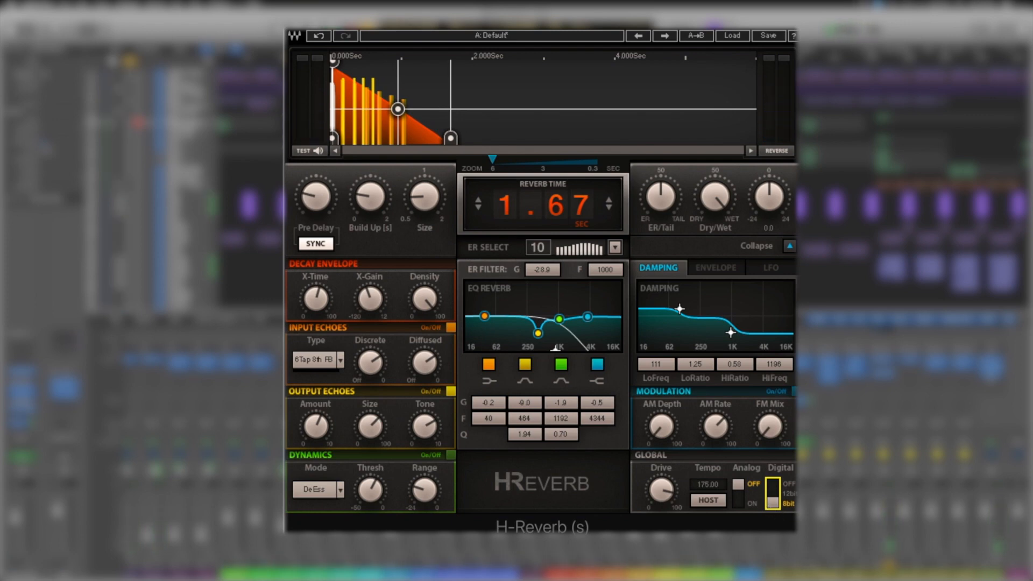
left_click(779, 490)
left_click(773, 484)
left_click(738, 497)
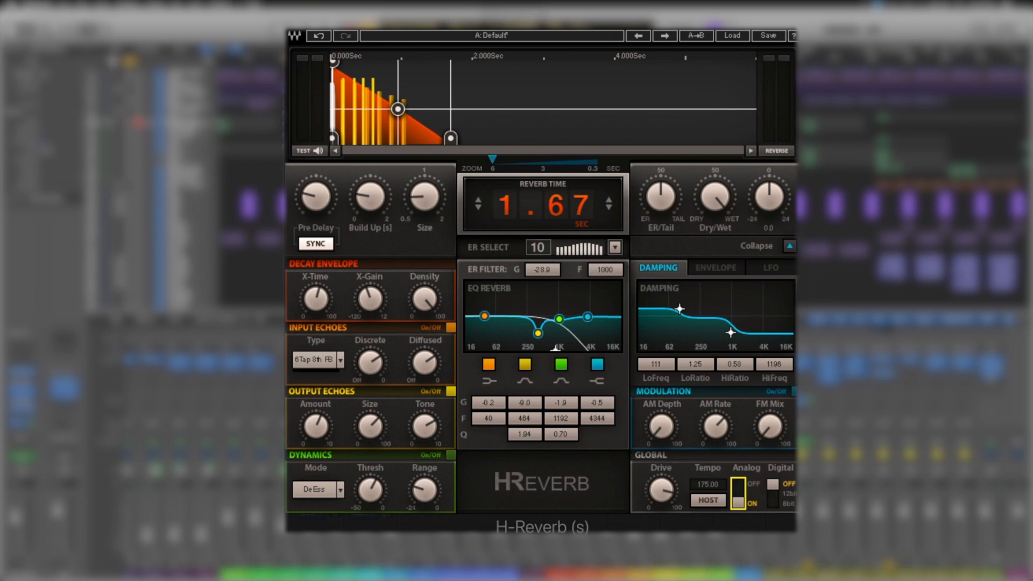
Select early-reflection pattern 1 in the collapsed view and expand the full set of controls again.
left_click(789, 246)
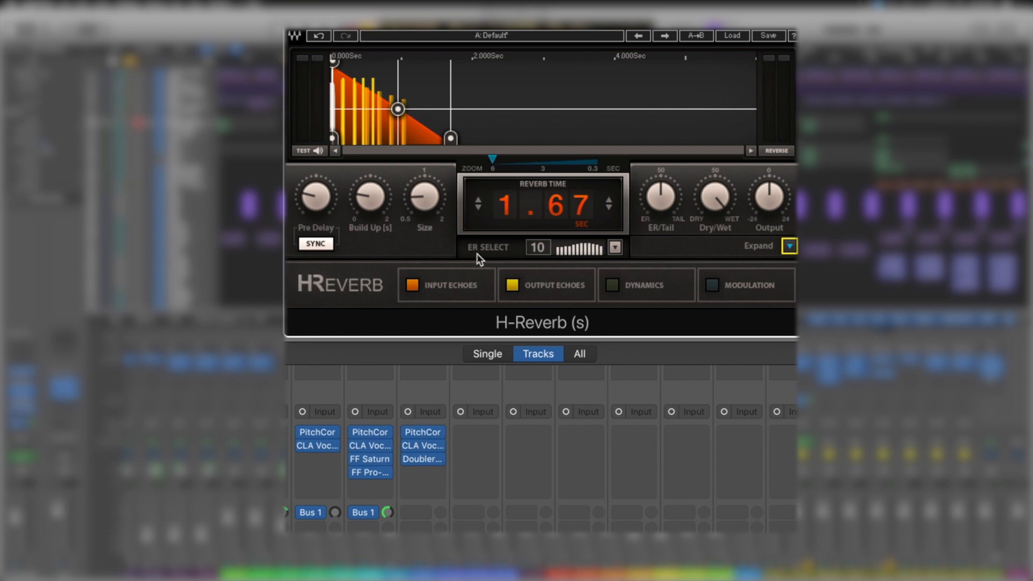
left_click(613, 248)
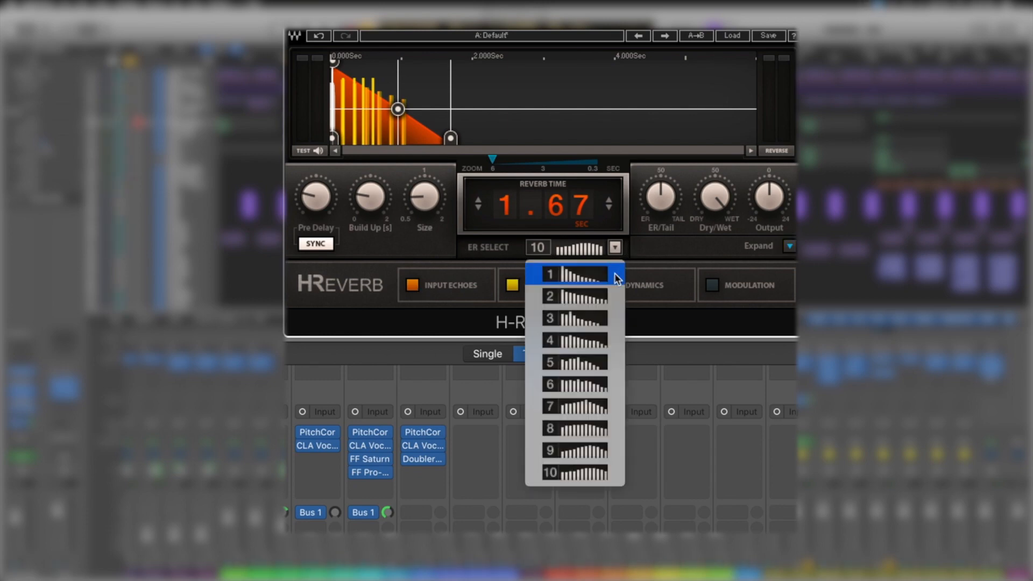
left_click(593, 276)
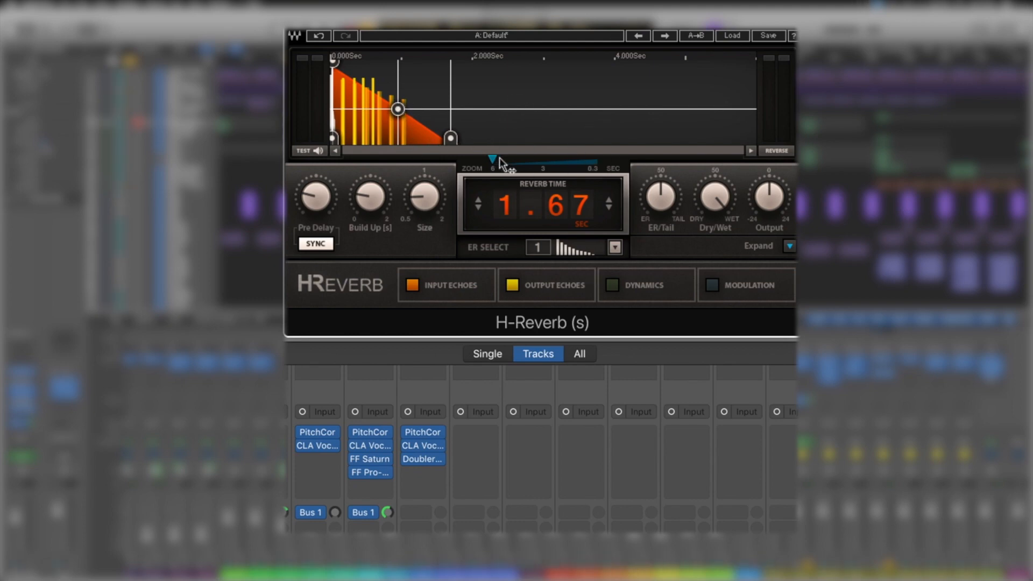
left_click(789, 246)
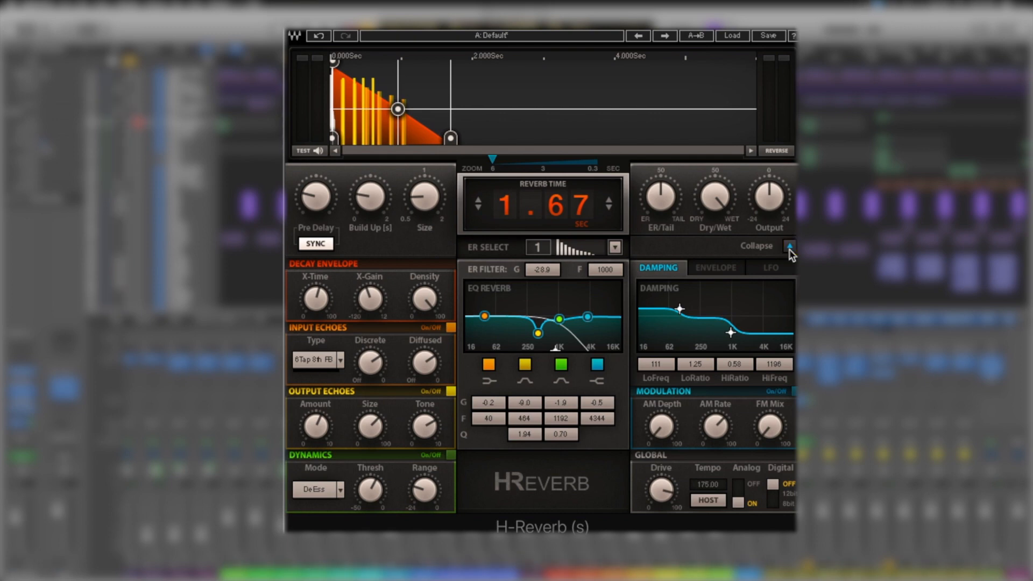
Cut the reverb EQ's low band to -62.1 dB at 152 Hz and start playback.
left_click_drag(484, 316, 513, 348)
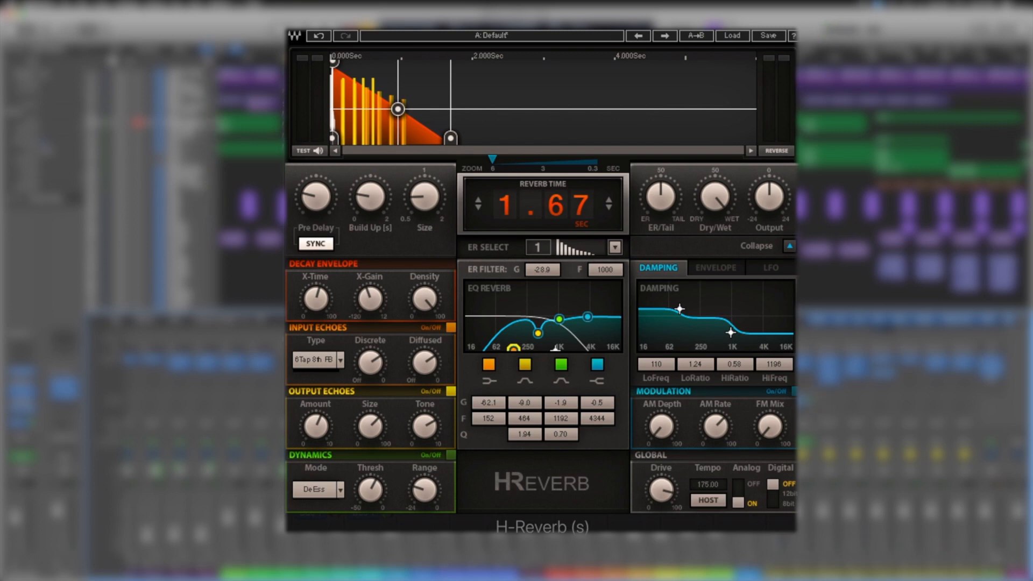
key("space")
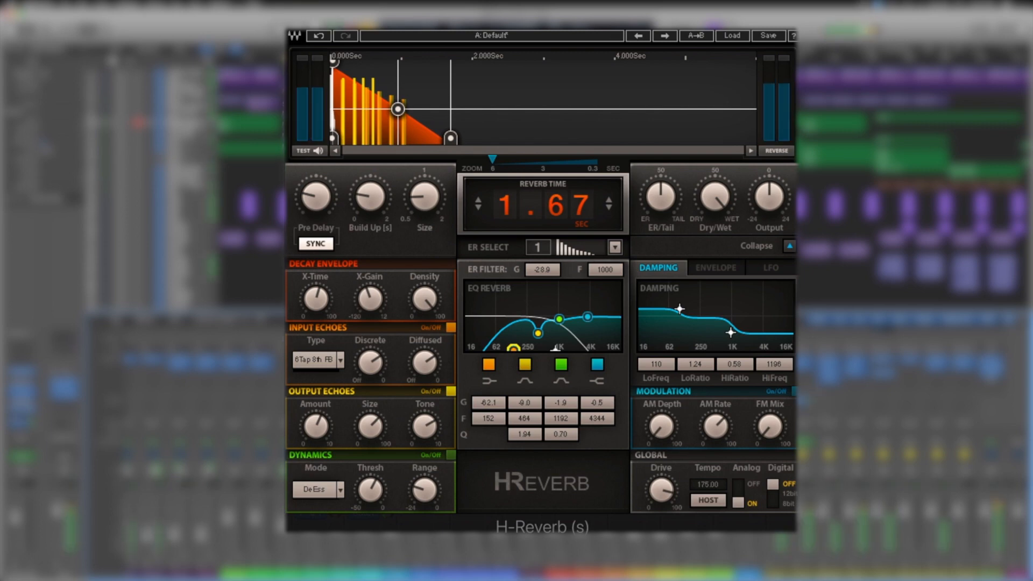